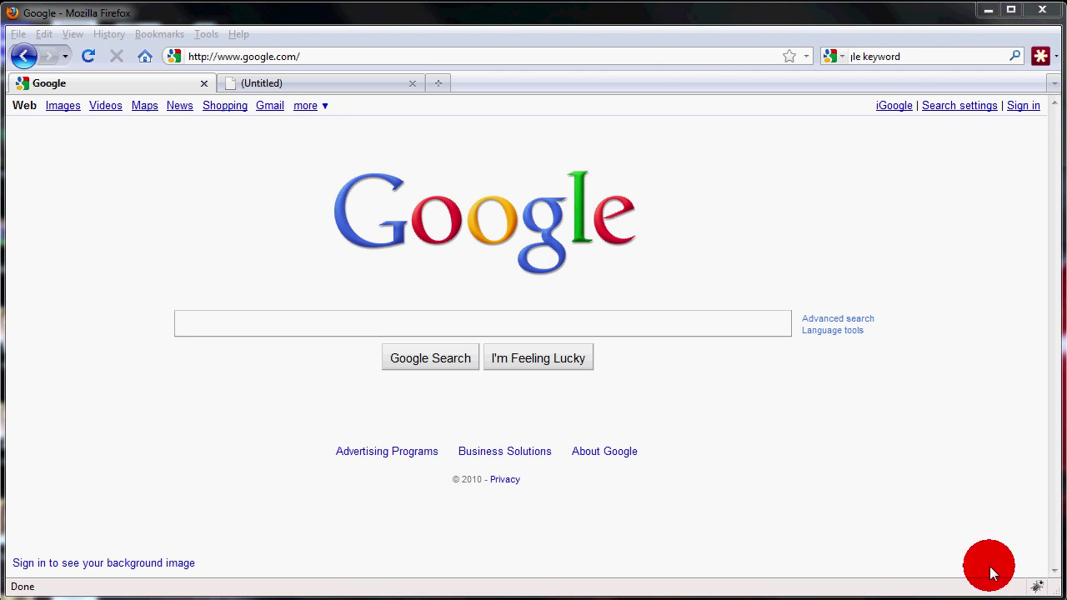
Search Google for 'keyword tool' and open the Google AdWords Keyword Tool result.
left_click(376, 326)
type("key")
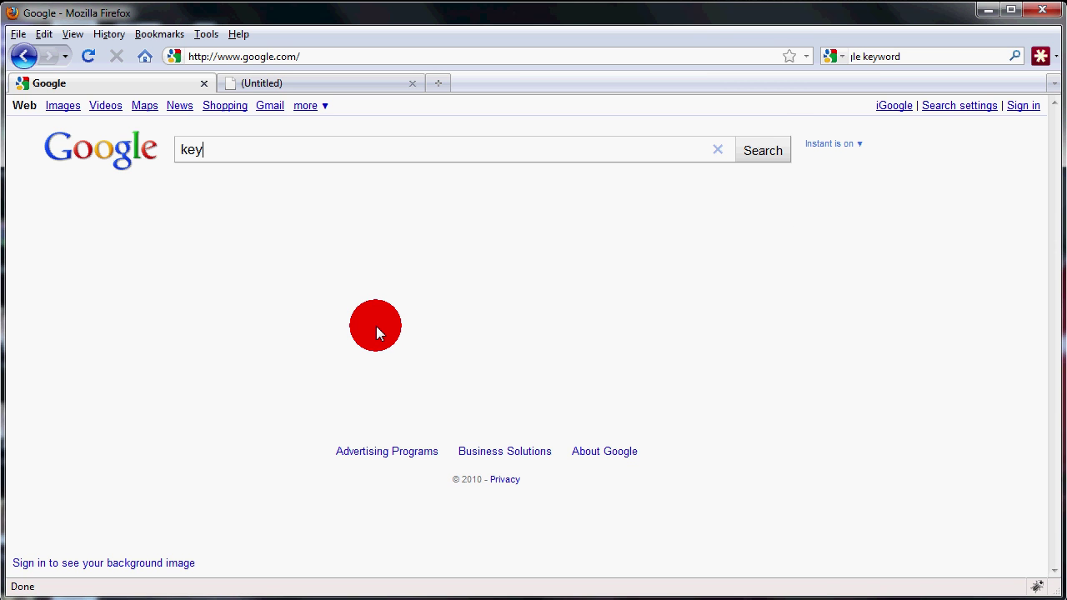
type("word tool")
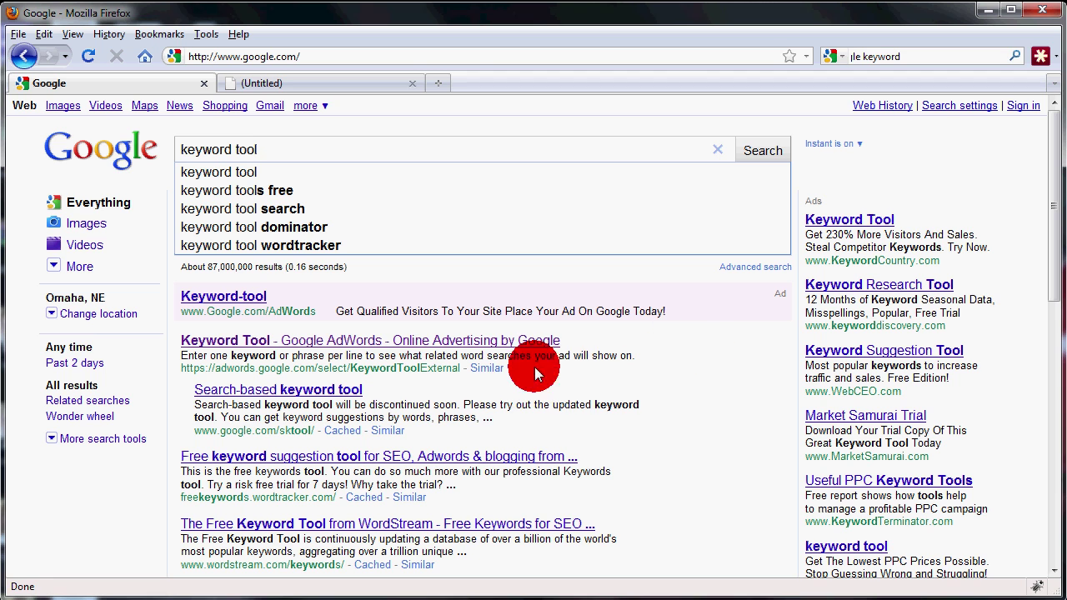
left_click(328, 349)
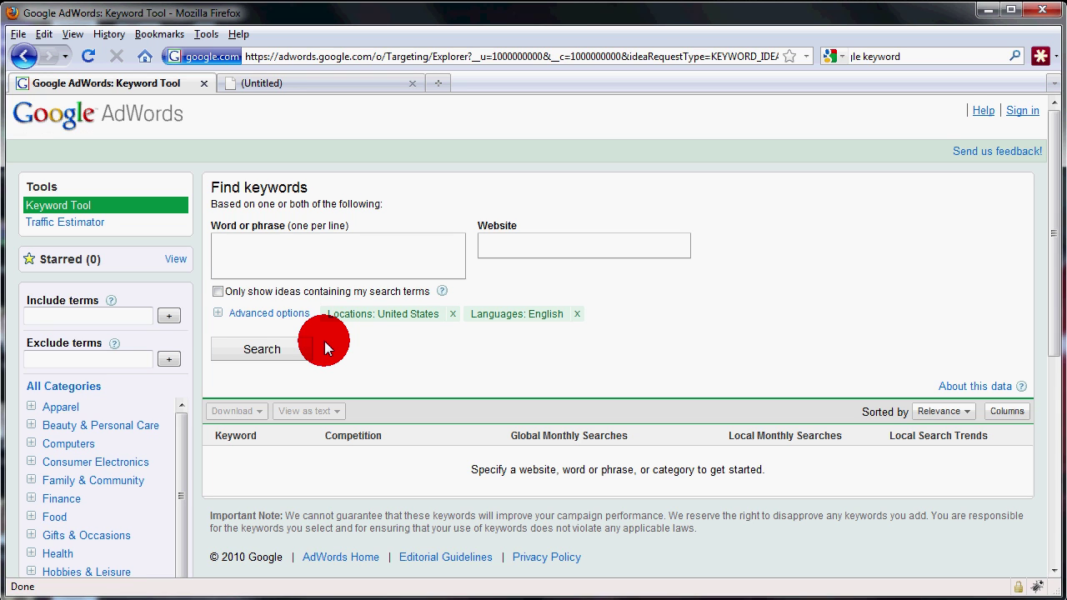
Search for 'omaha real estate', 'omaha homes', 'omaha real estate agent' and 'omaha realor'.
type("omaha rea")
type("l estate")
key("Return")
type("omah")
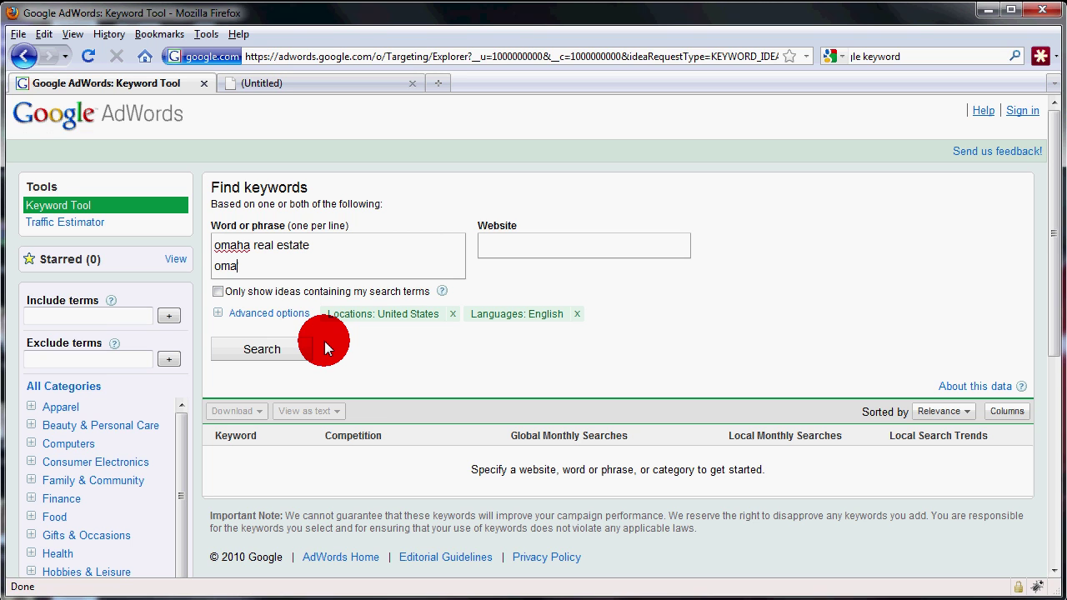
type("a homes")
key("Return")
type("omaha")
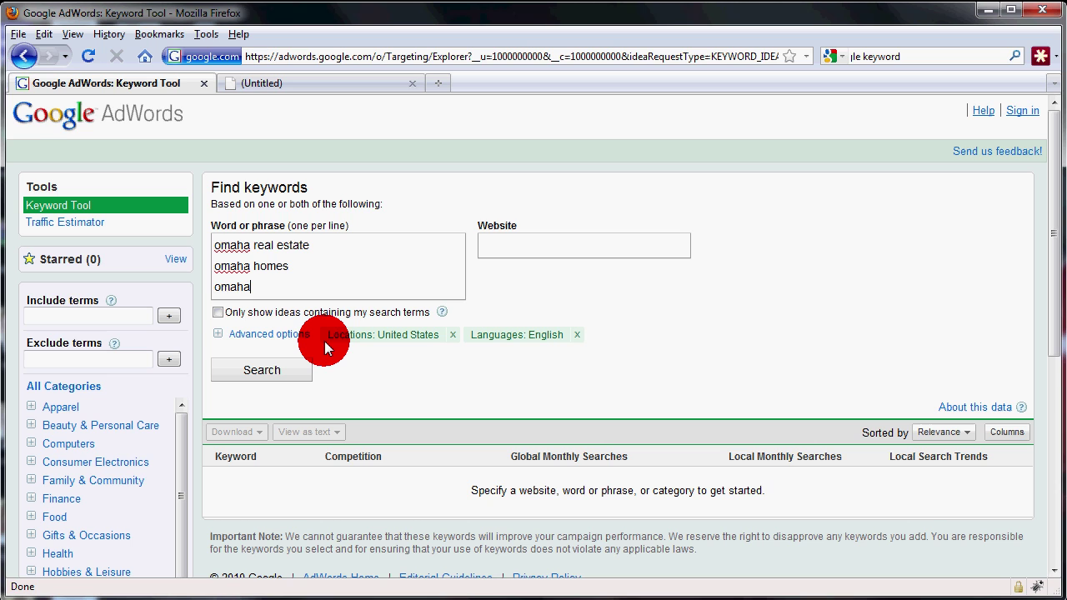
type(" real est")
type("ate agent")
key("Return")
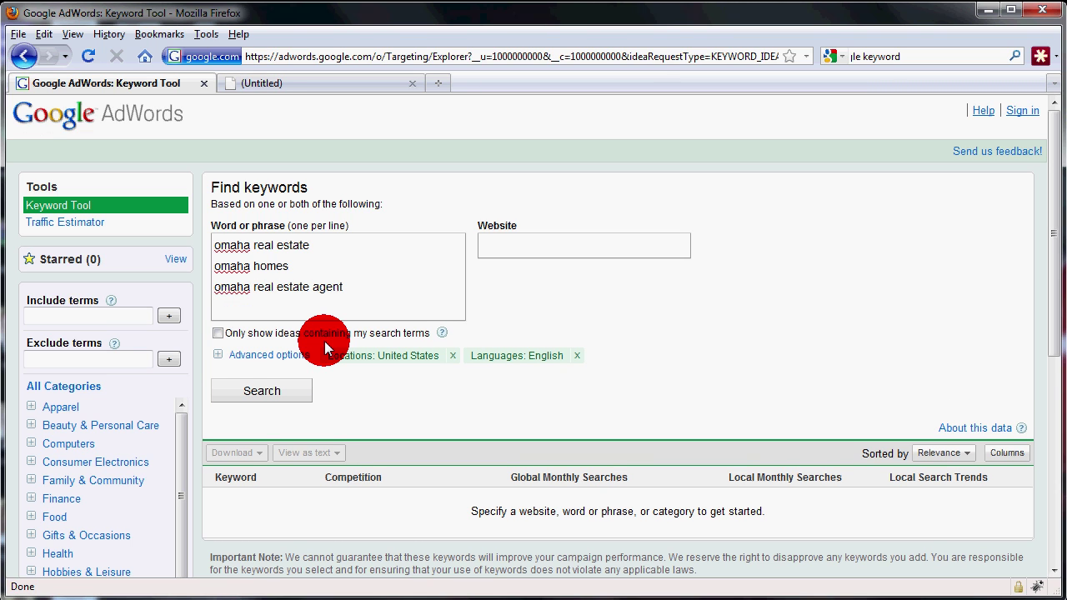
type("omaha realor")
left_click(275, 392)
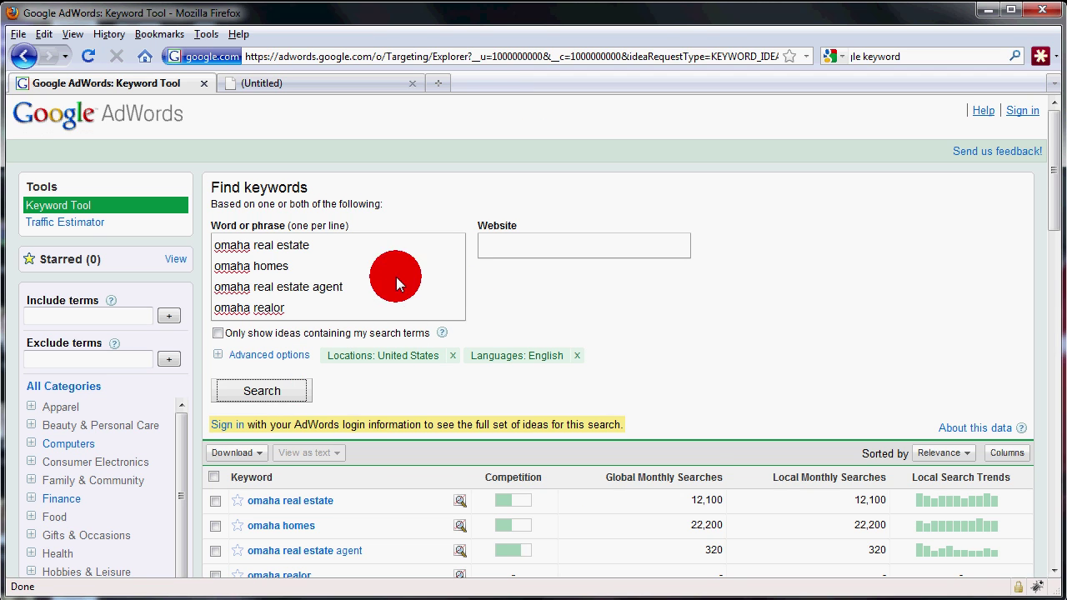
Scroll through the 100 returned keyword ideas and their search volumes.
scroll(676, 302, "down", 2)
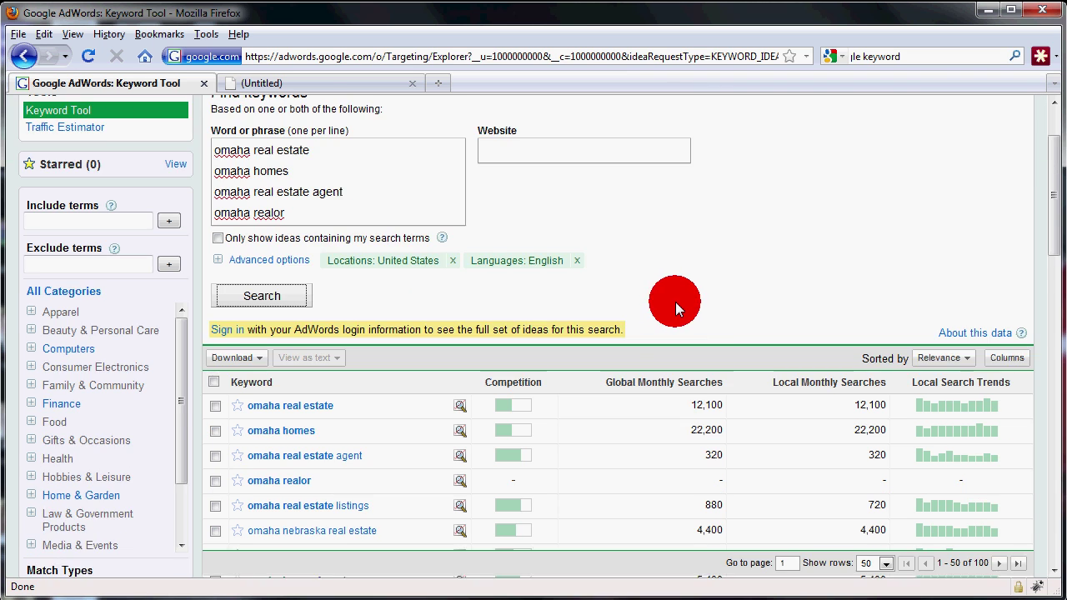
scroll(675, 302, "down", 2)
scroll(684, 297, "down", 2)
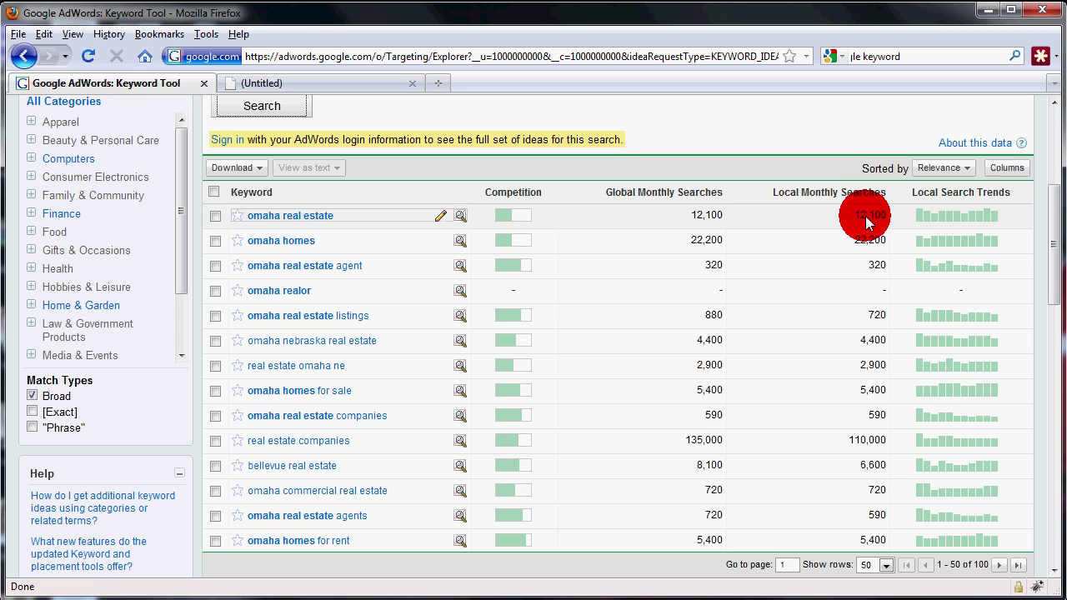
scroll(869, 240, "down", 2)
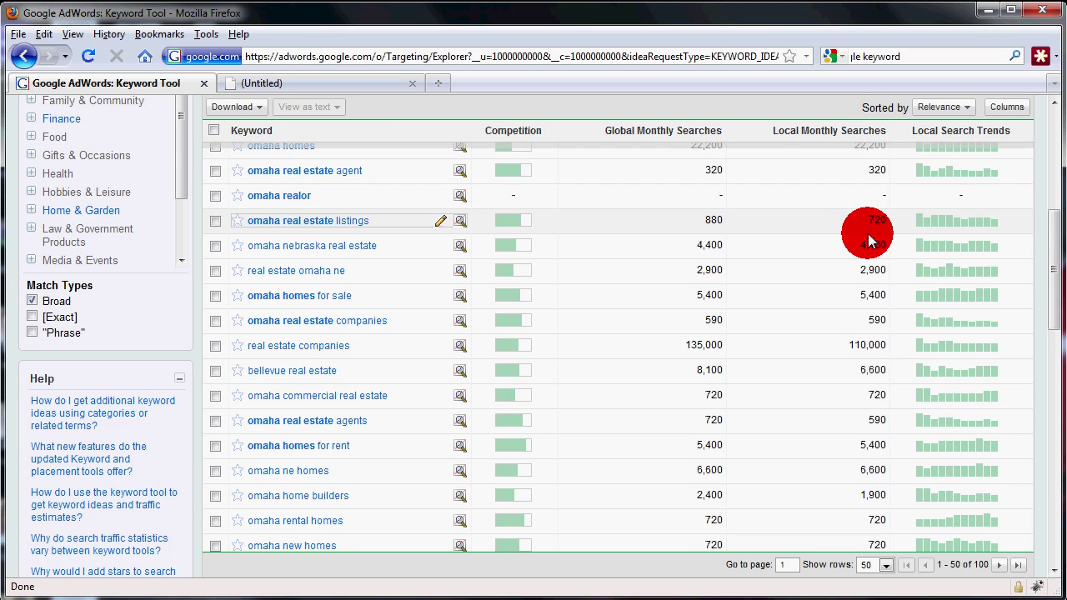
scroll(869, 240, "up", 2)
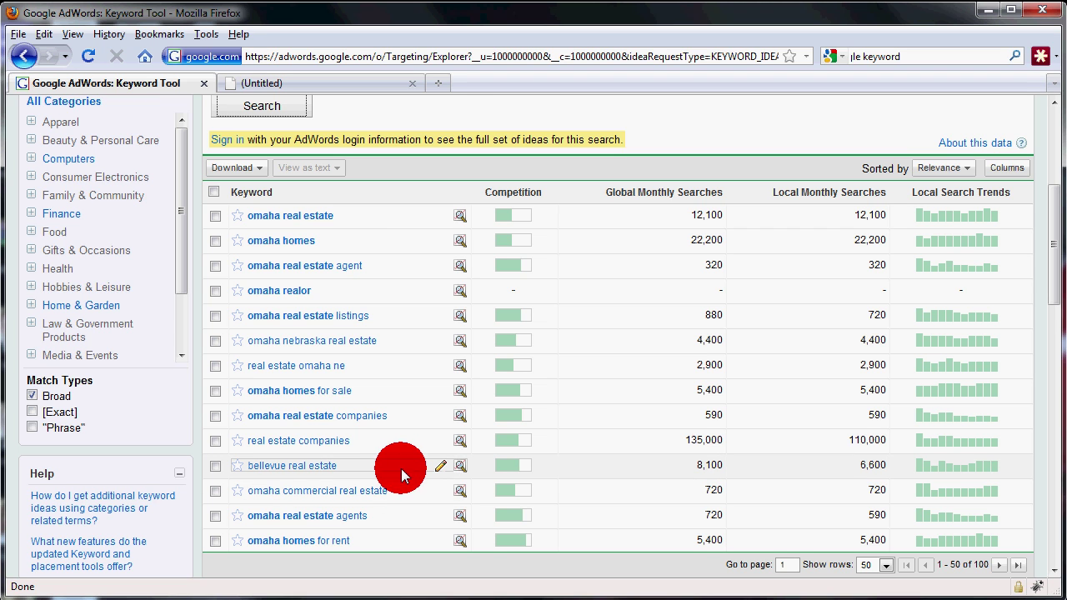
scroll(392, 433, "up", 2)
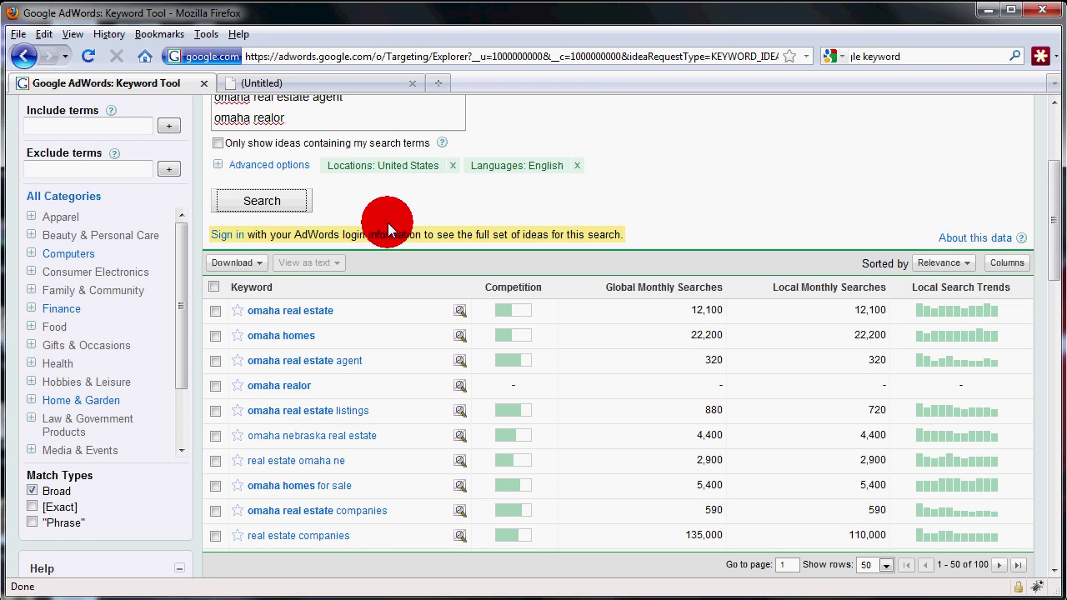
scroll(367, 242, "up", 2)
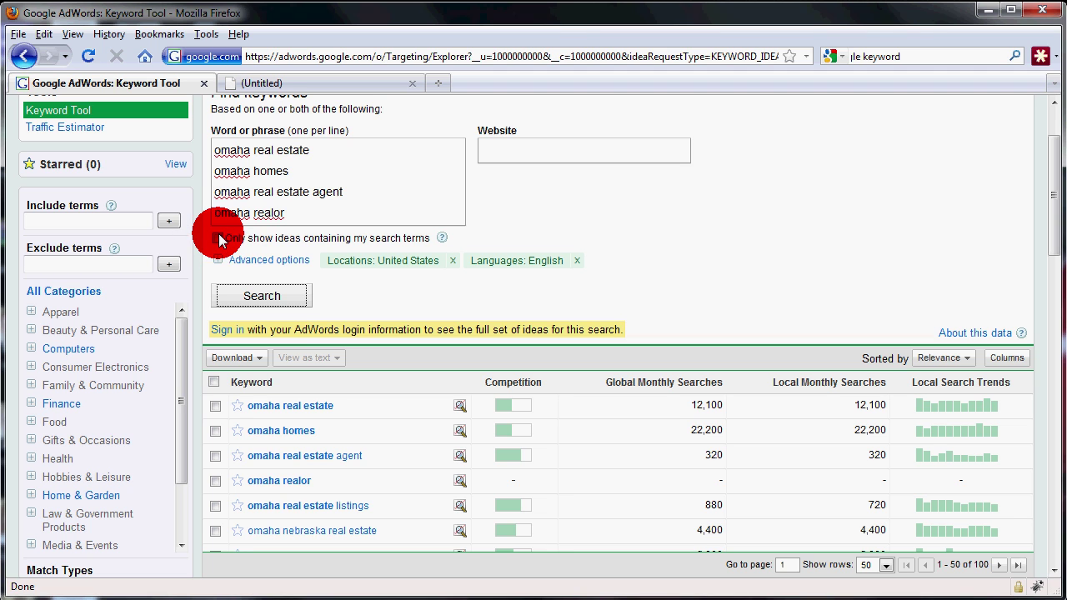
Limit results to the 21 ideas containing the search terms.
left_click(264, 298)
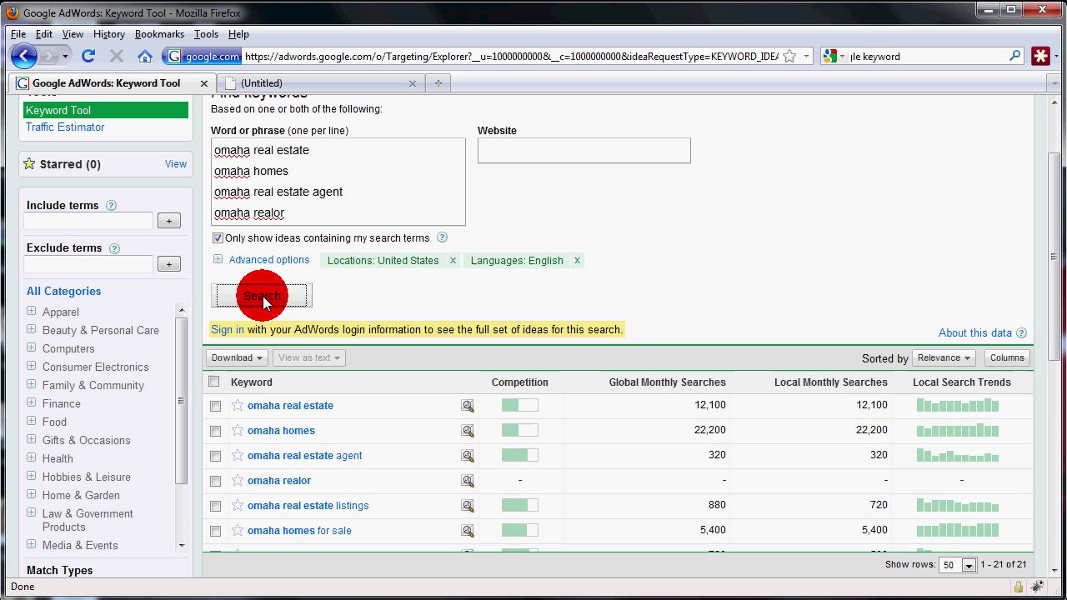
scroll(768, 242, "down", 5)
scroll(768, 242, "up", 2)
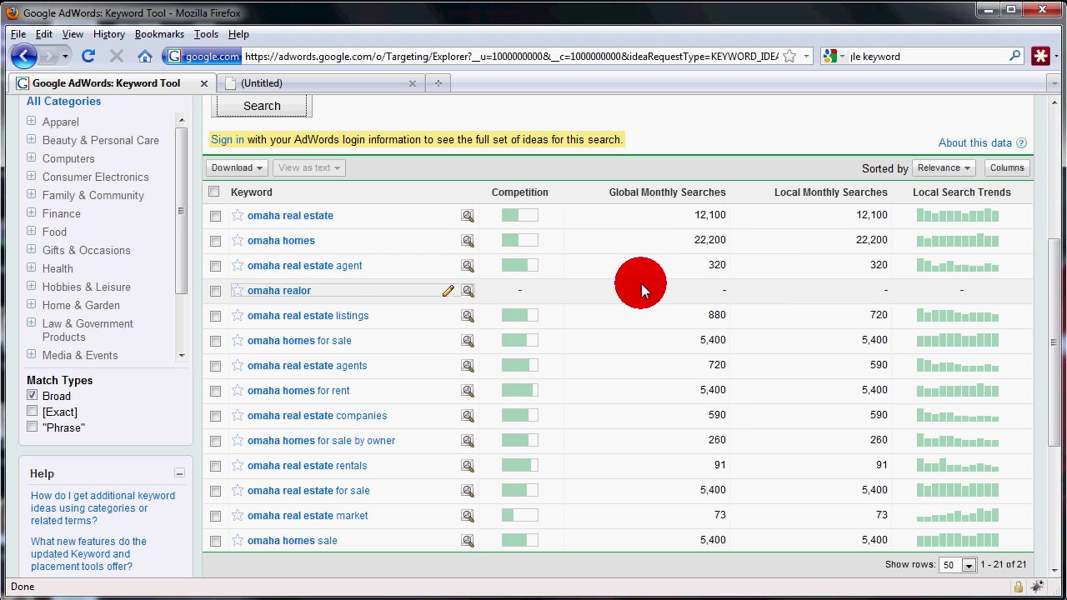
Tick omaha real estate, homes, homes for sale, real estate agents, listings, and real estate for sale.
left_click(215, 216)
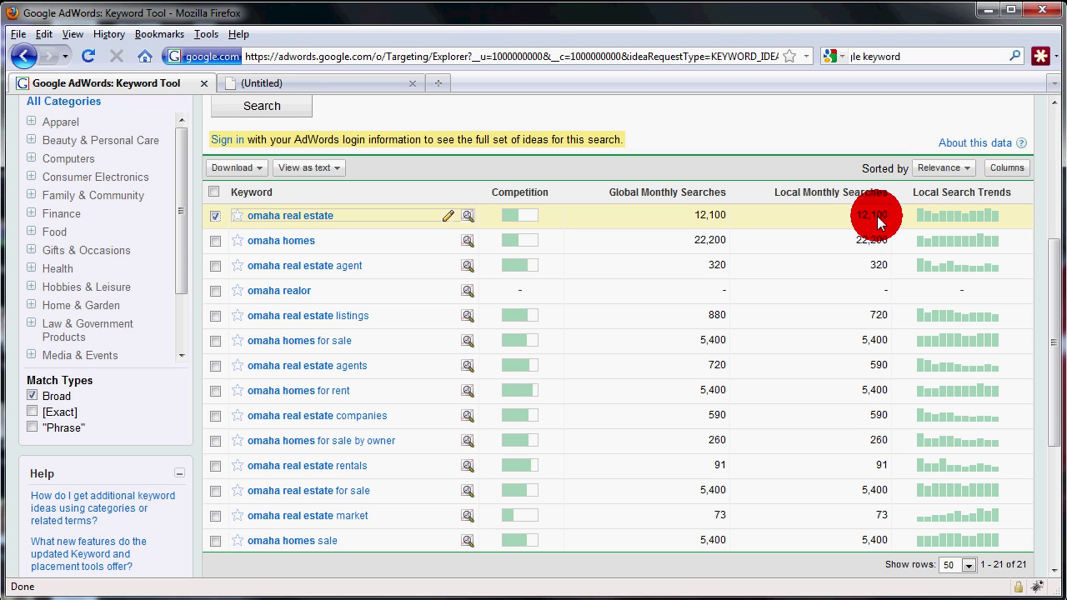
left_click(215, 240)
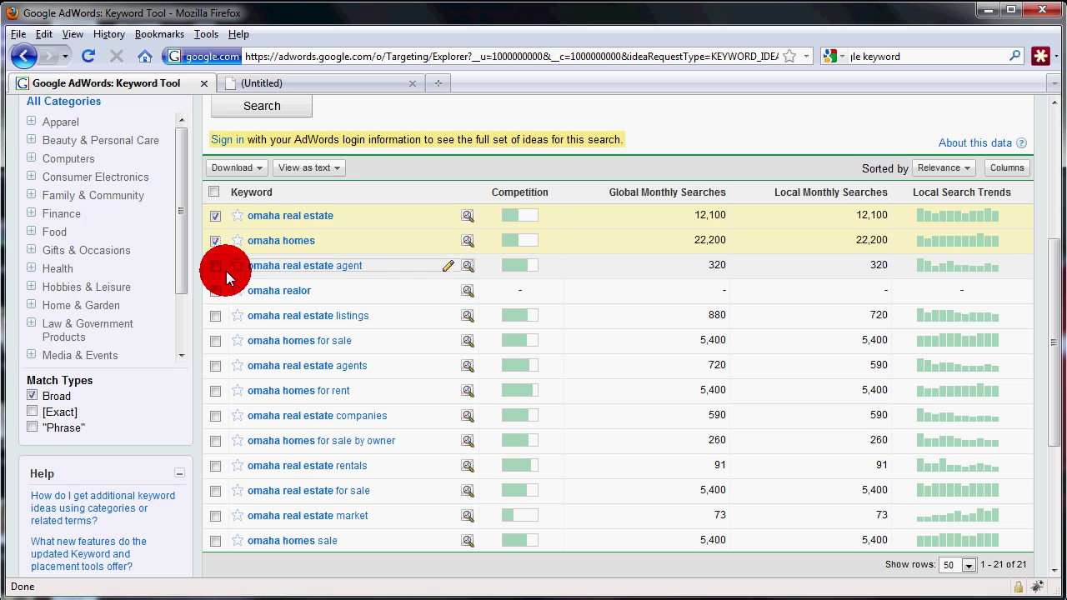
left_click(215, 341)
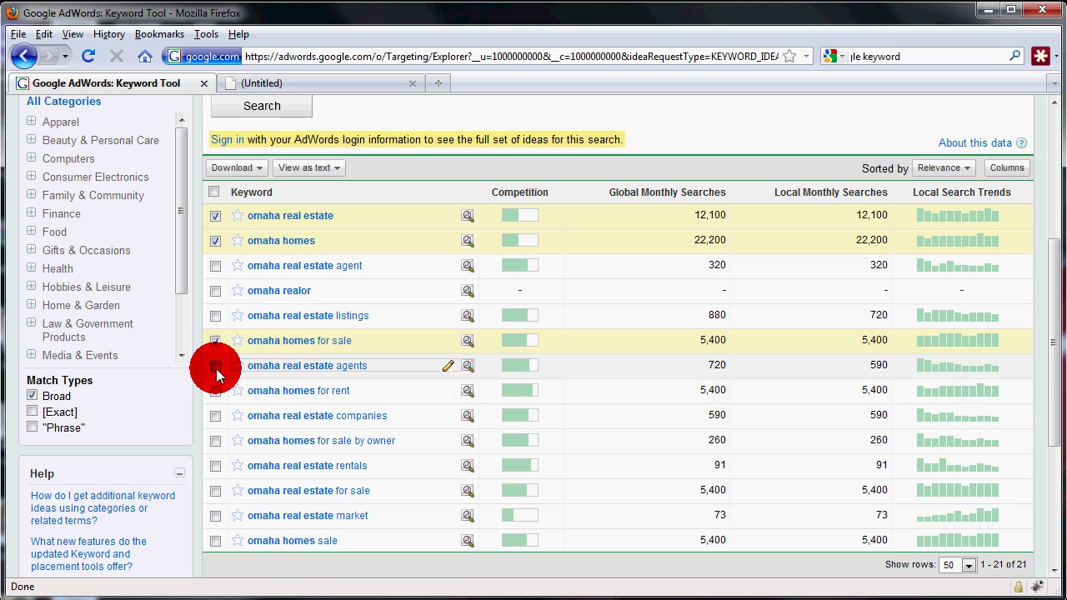
left_click(216, 368)
left_click(215, 316)
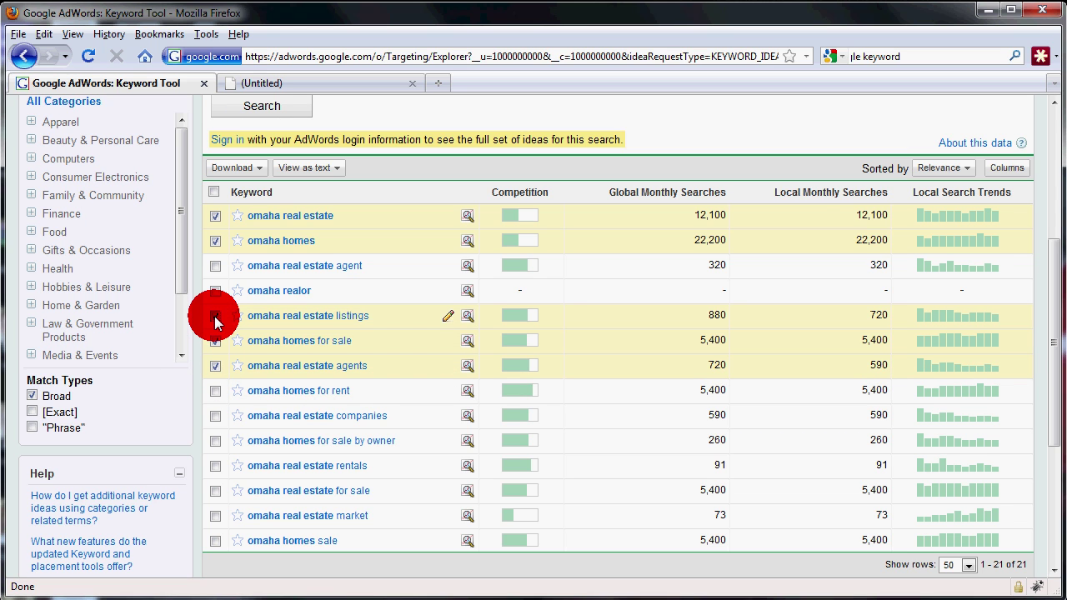
left_click(215, 492)
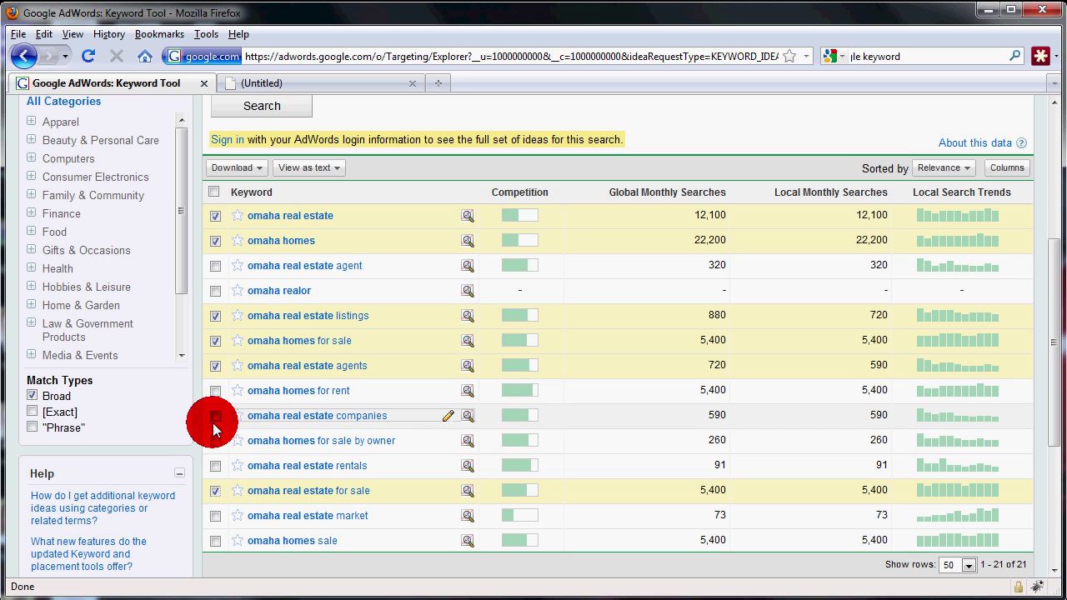
Also tick omaha homes sale, omaha homes for sales, new omaha homes and omaha realor.
left_click(219, 543)
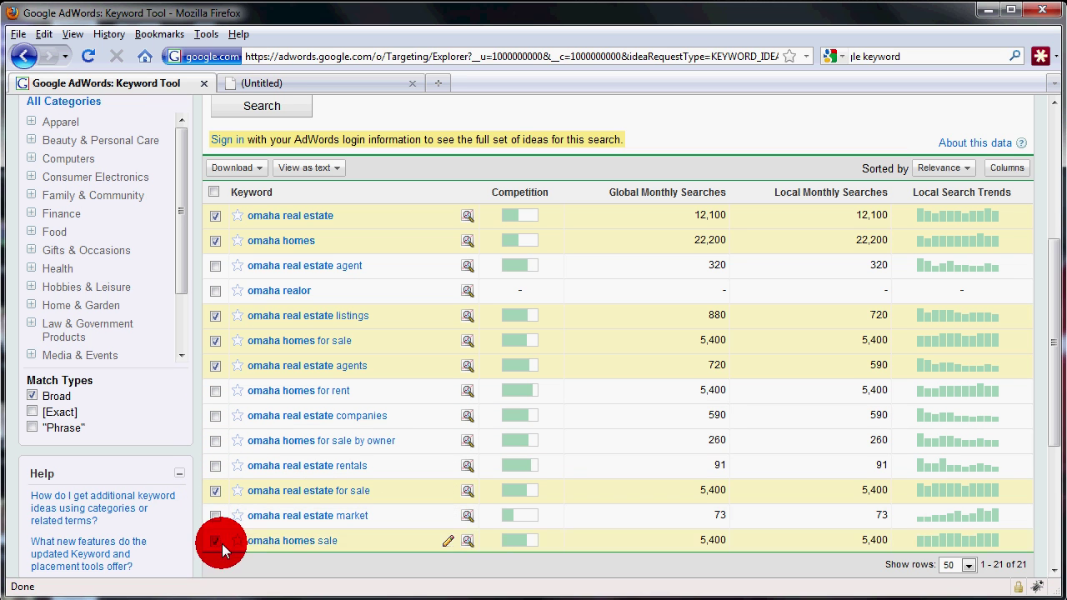
left_click_drag(1048, 326, 1048, 415)
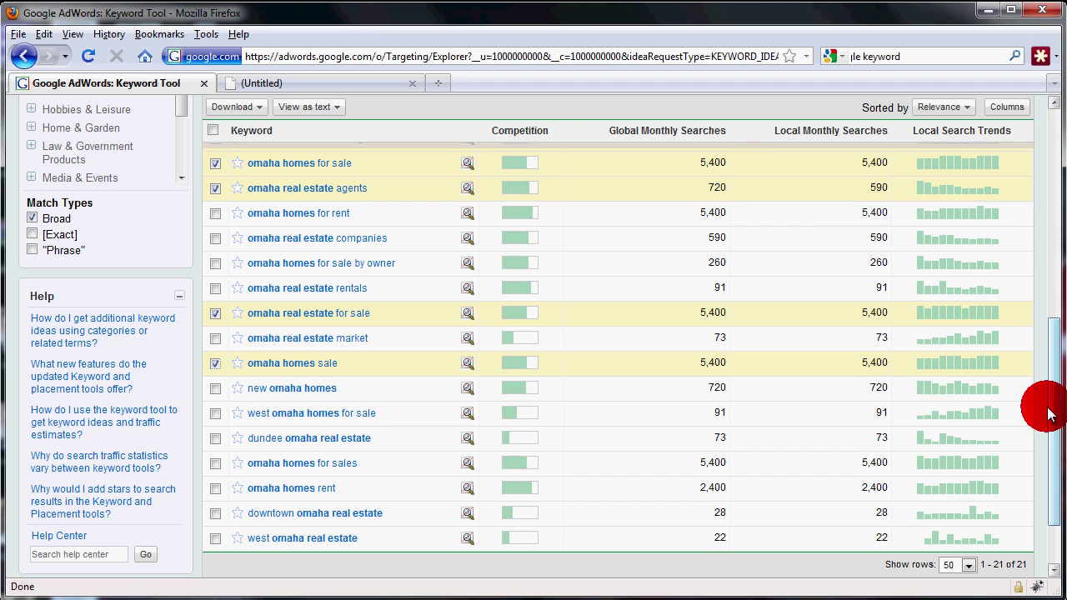
mouse_move(692, 492)
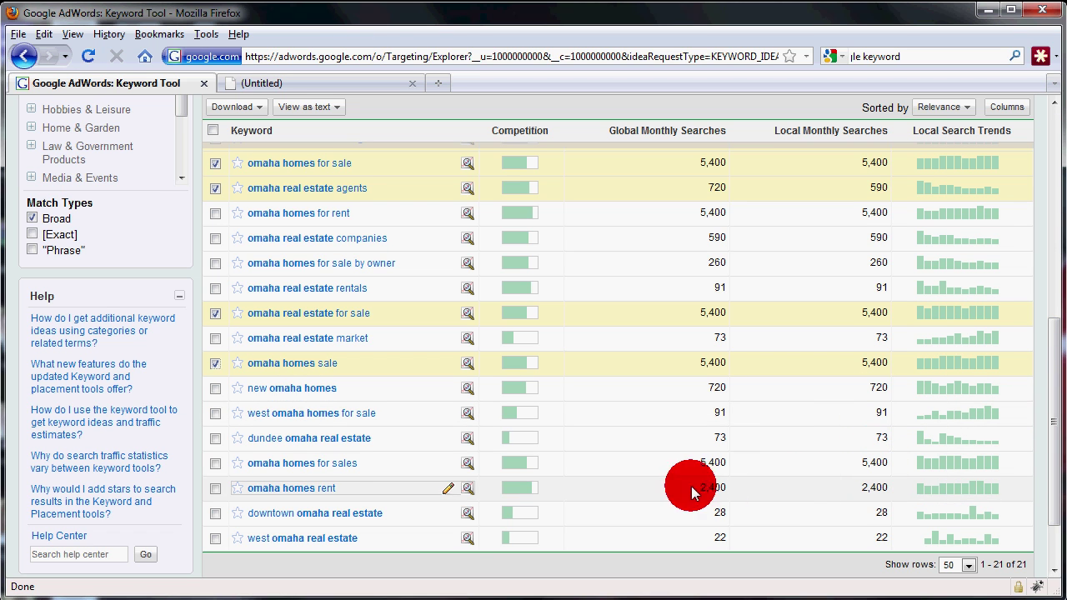
left_click(215, 464)
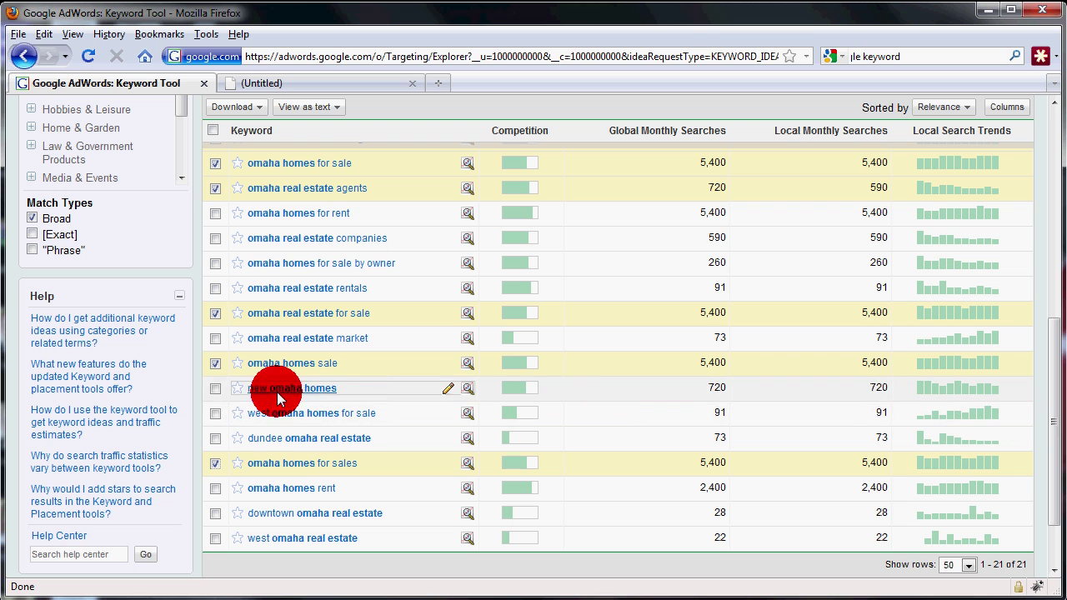
left_click(215, 389)
mouse_move(1062, 360)
left_mouse_down()
mouse_move(1062, 395)
mouse_move(1060, 333)
left_mouse_up()
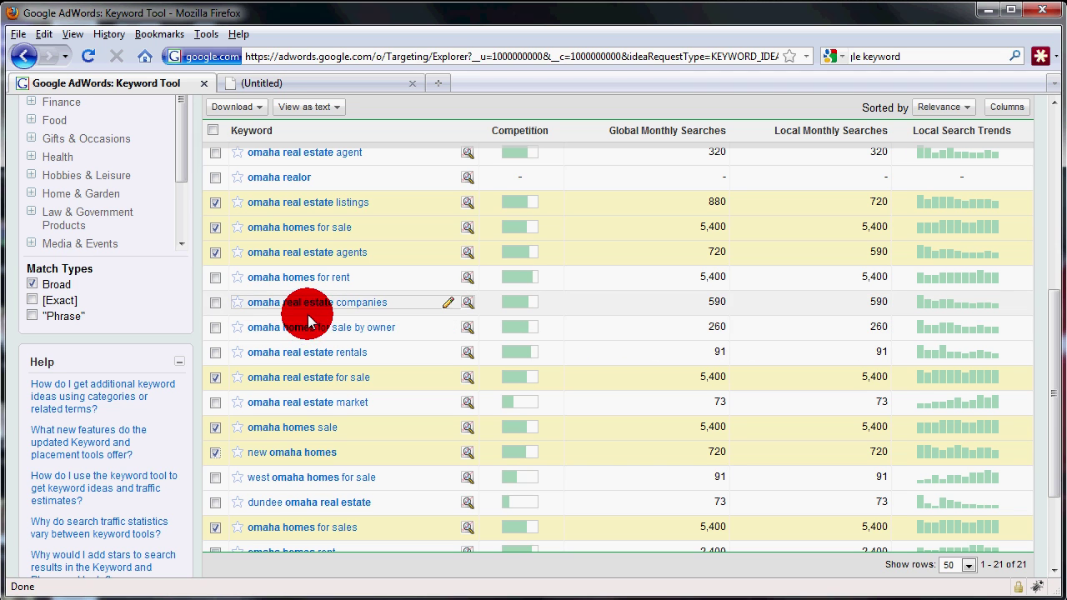
left_click(214, 176)
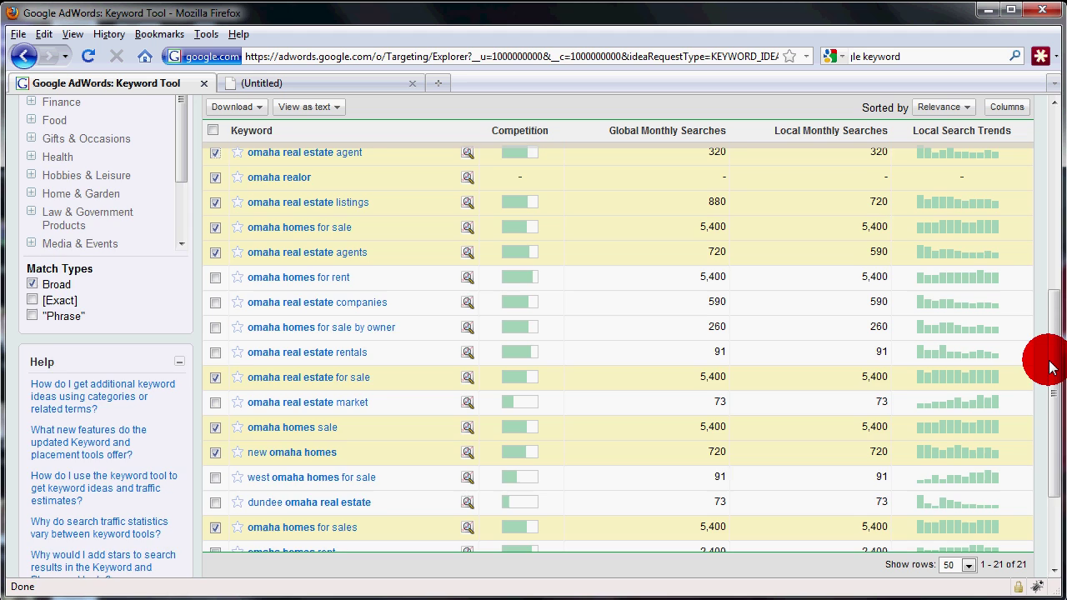
left_click_drag(1052, 359, 1051, 269)
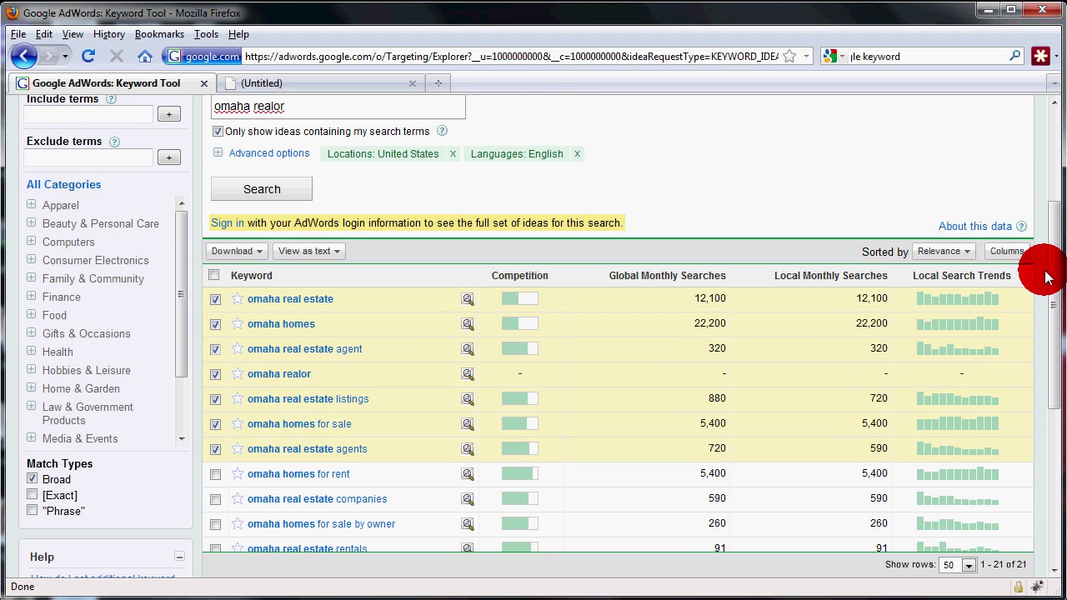
Download only the 11 selected keywords as a CSV and open it in Excel.
left_click(260, 256)
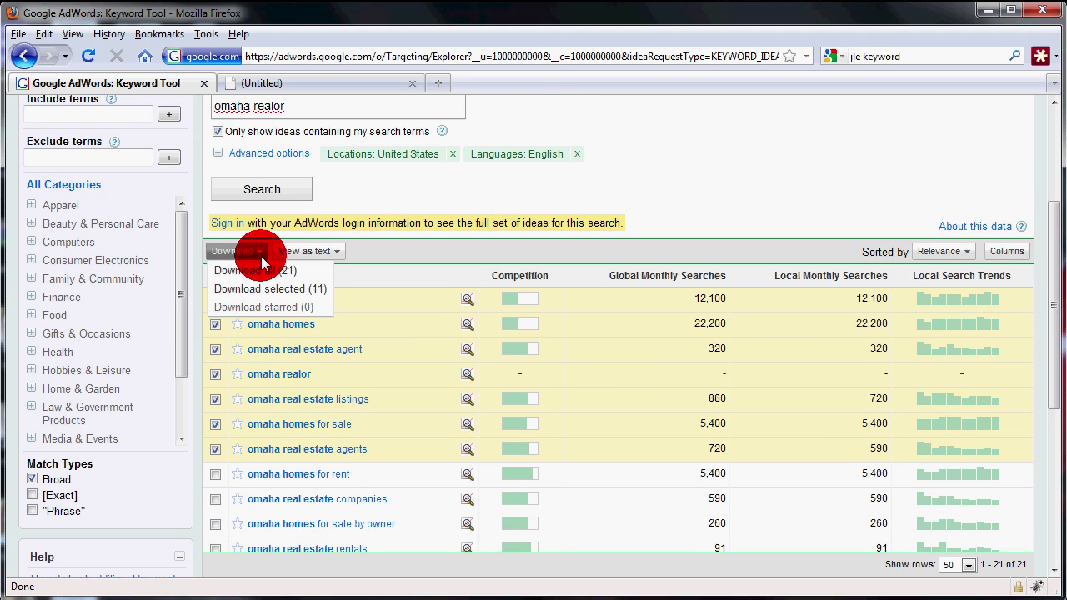
left_click(281, 290)
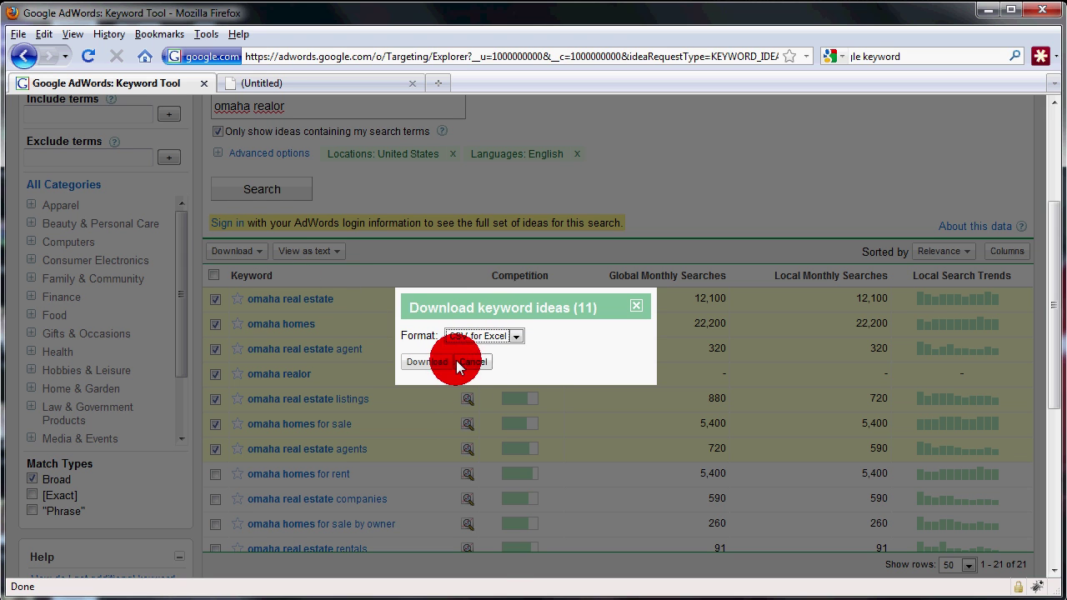
left_click(442, 362)
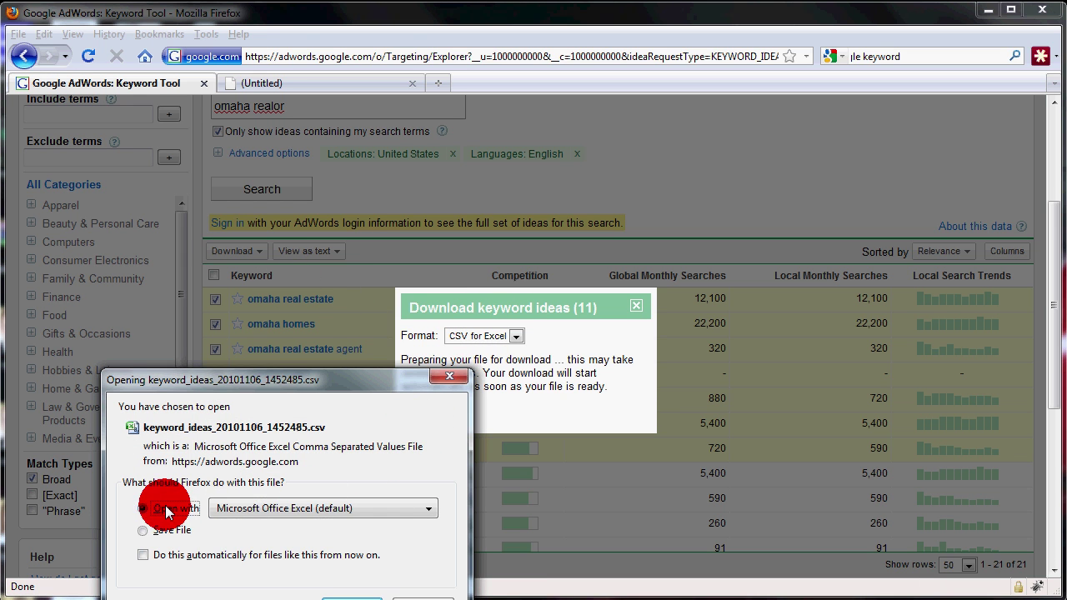
left_click(354, 597)
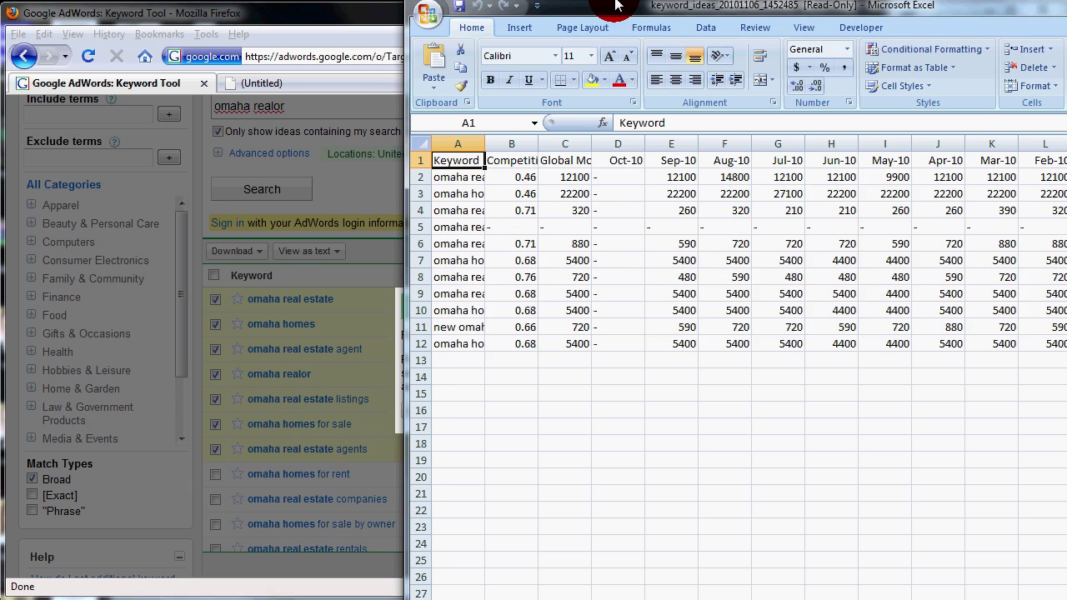
Maximize Excel and delete columns B through U, leaving only the keyword column.
left_click_drag(613, 7, 210, 13)
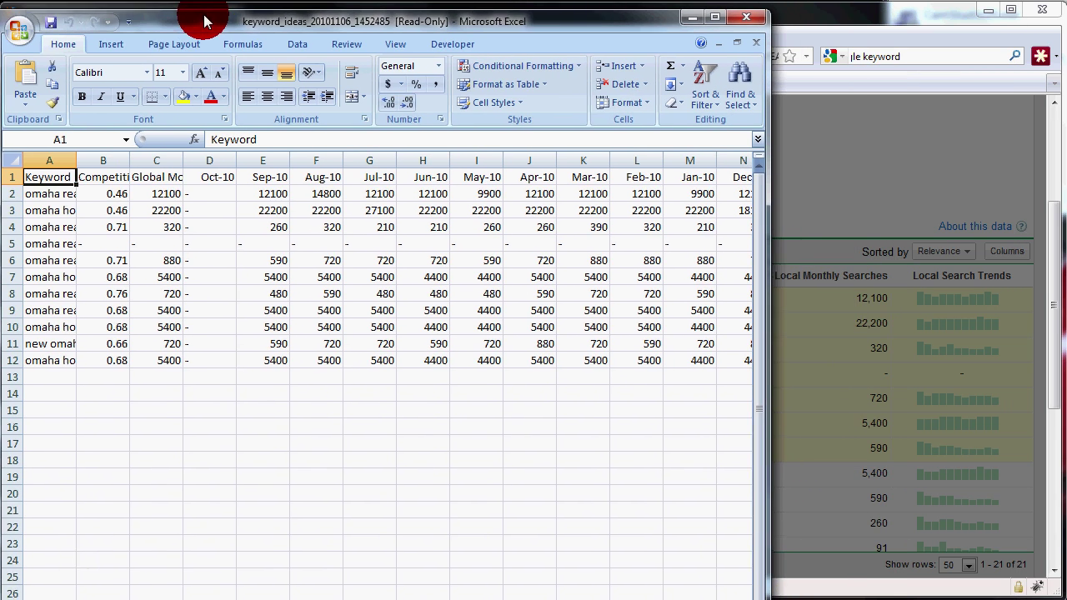
key("super+Up")
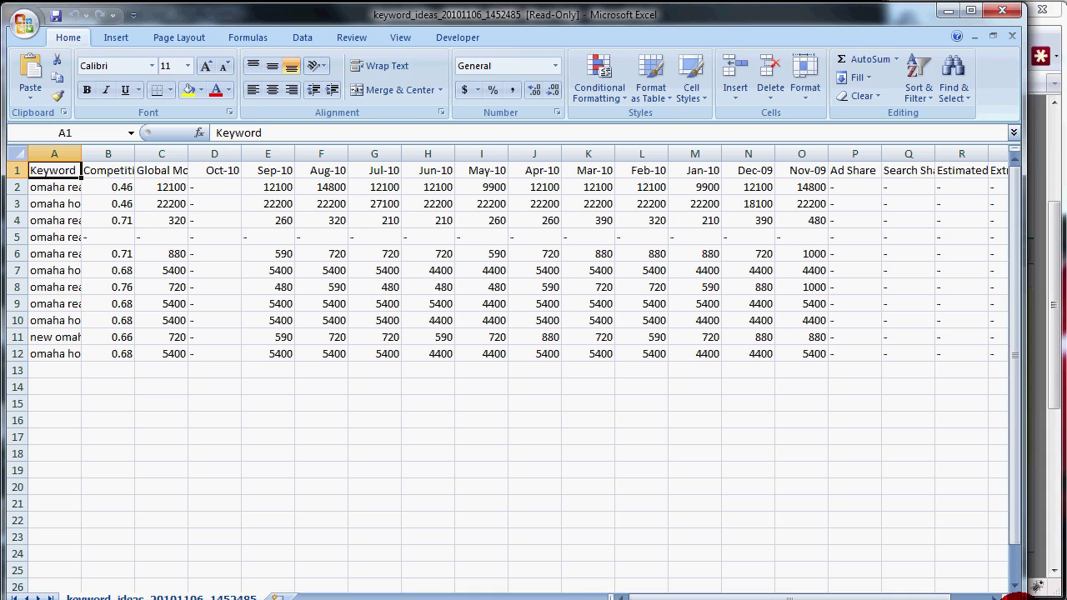
left_click_drag(96, 154, 809, 156)
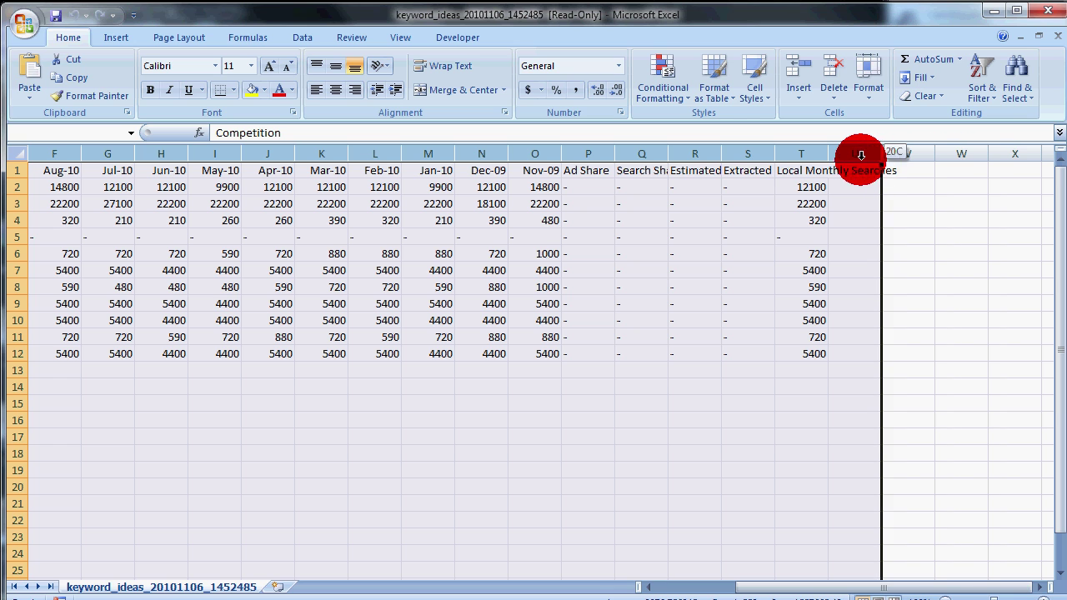
left_click_drag(808, 156, 878, 153)
right_click(878, 152)
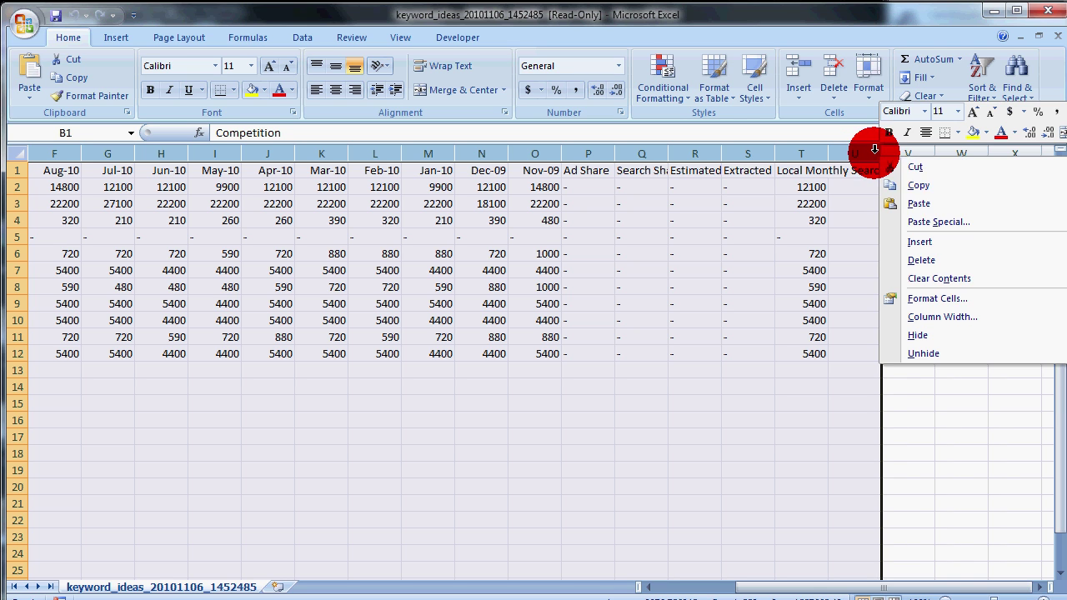
left_click(953, 260)
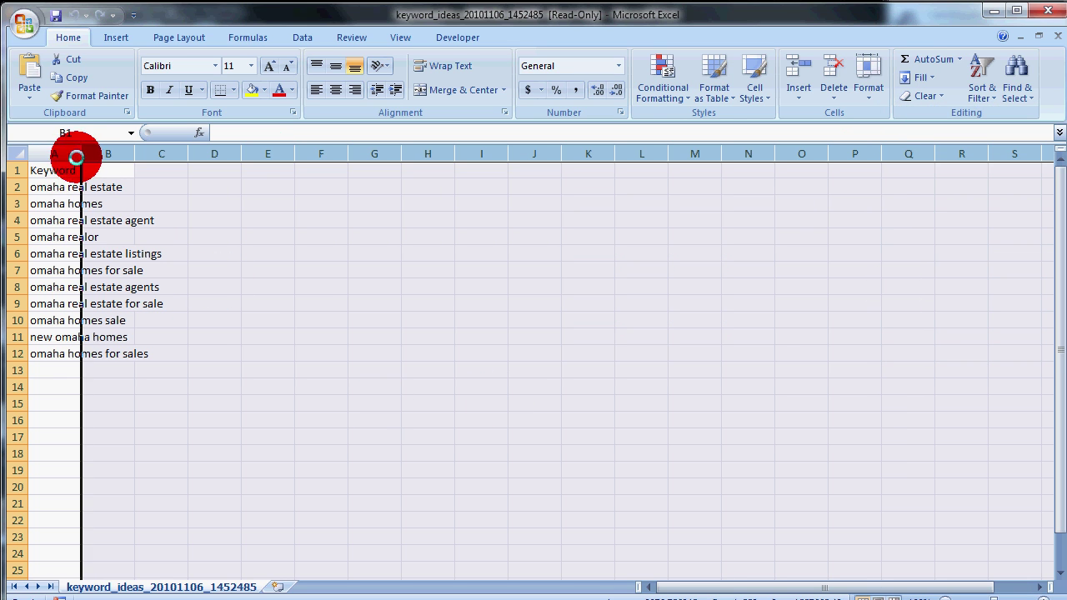
Autofit column A and clear the 'Keyword' header from A1.
double_click(81, 154)
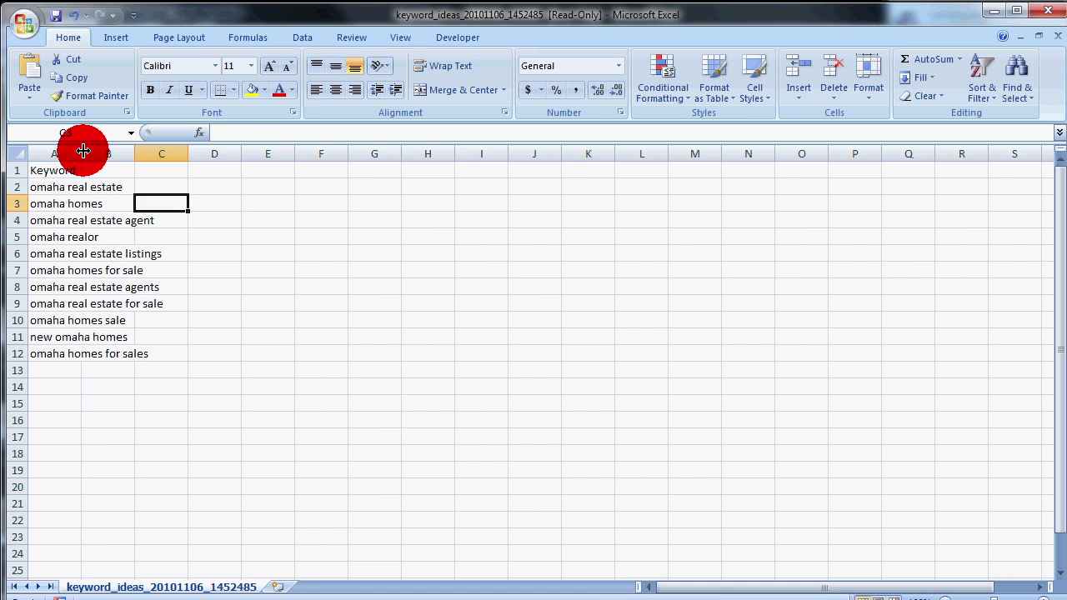
left_click(239, 267)
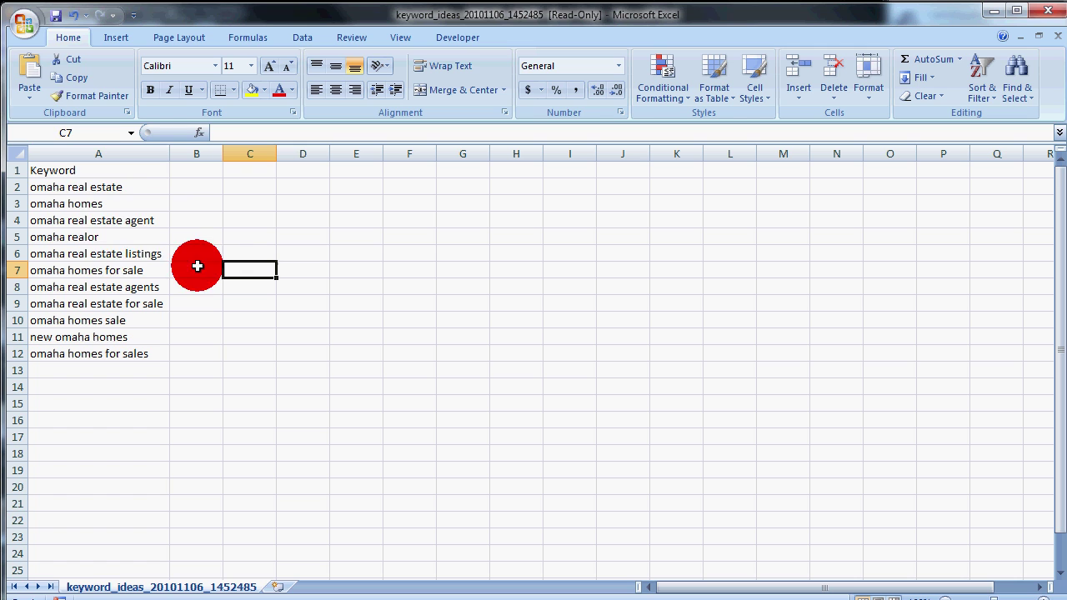
left_click(98, 170)
key("Delete")
left_click(46, 220)
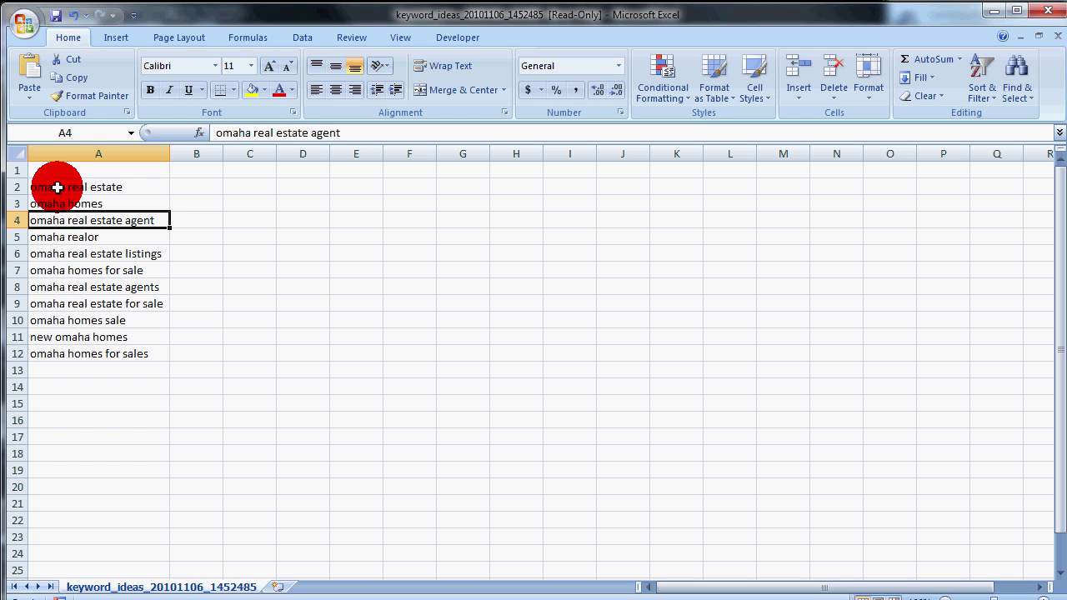
Copy keywords A2:A12 and paste them transposed across row 1.
left_click_drag(58, 187, 126, 345)
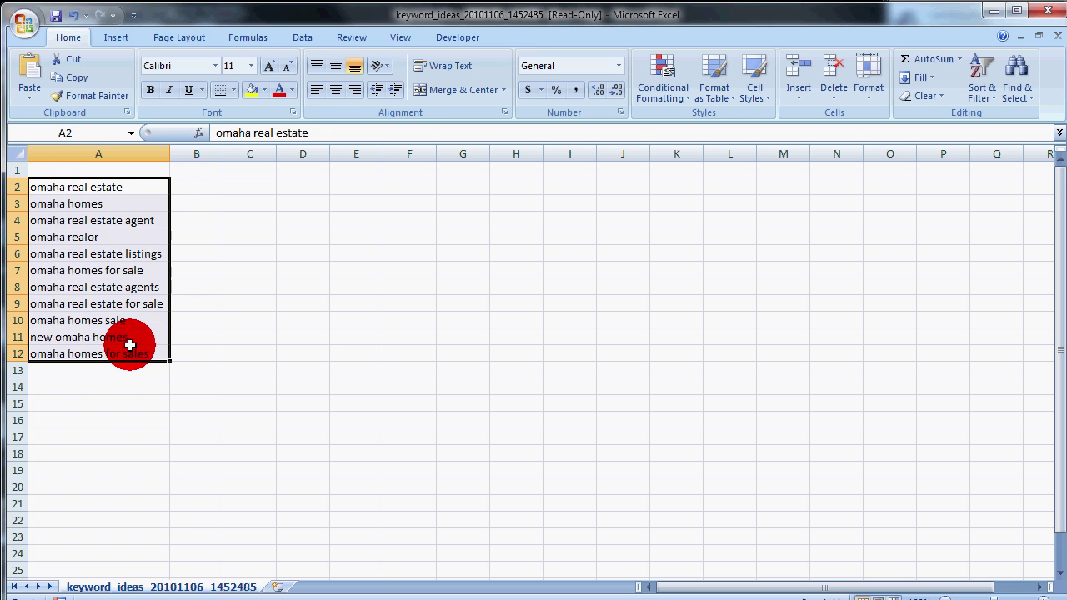
right_click(126, 345)
left_click(169, 375)
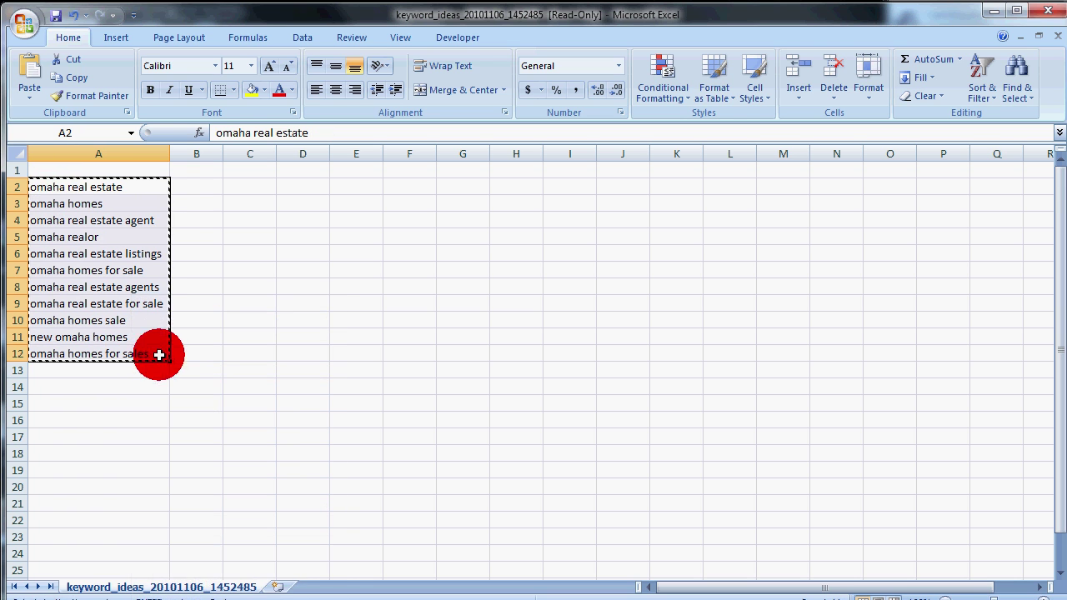
left_click(17, 170)
right_click(16, 170)
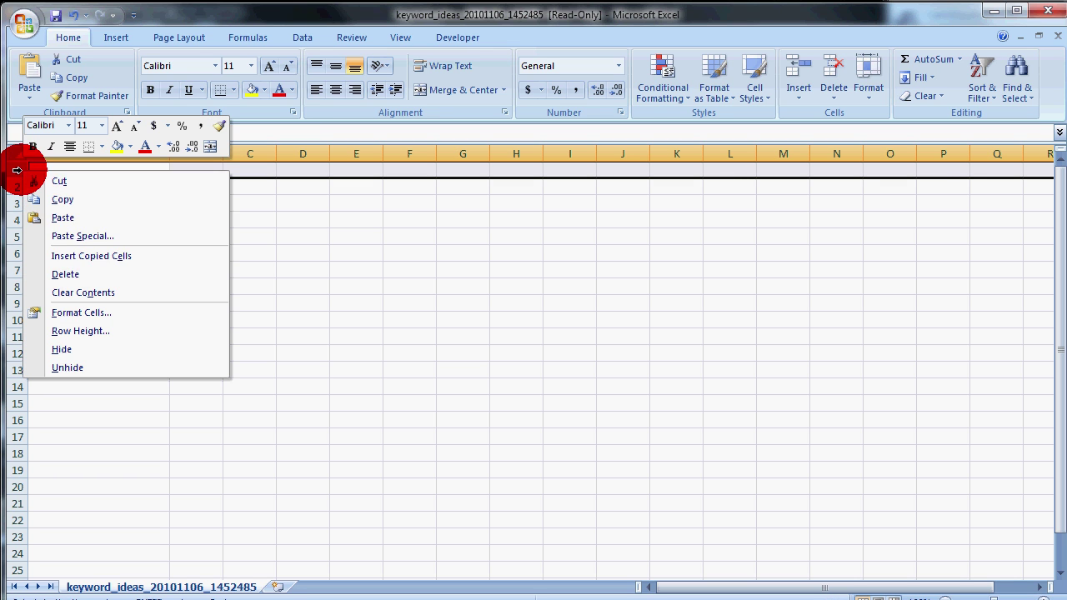
left_click(128, 240)
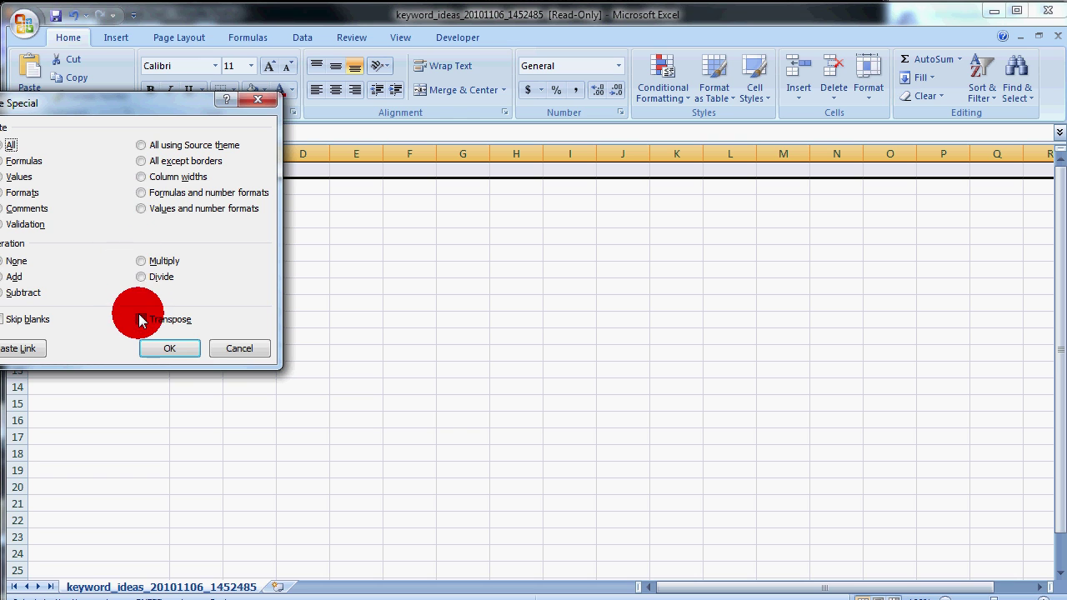
left_click(158, 348)
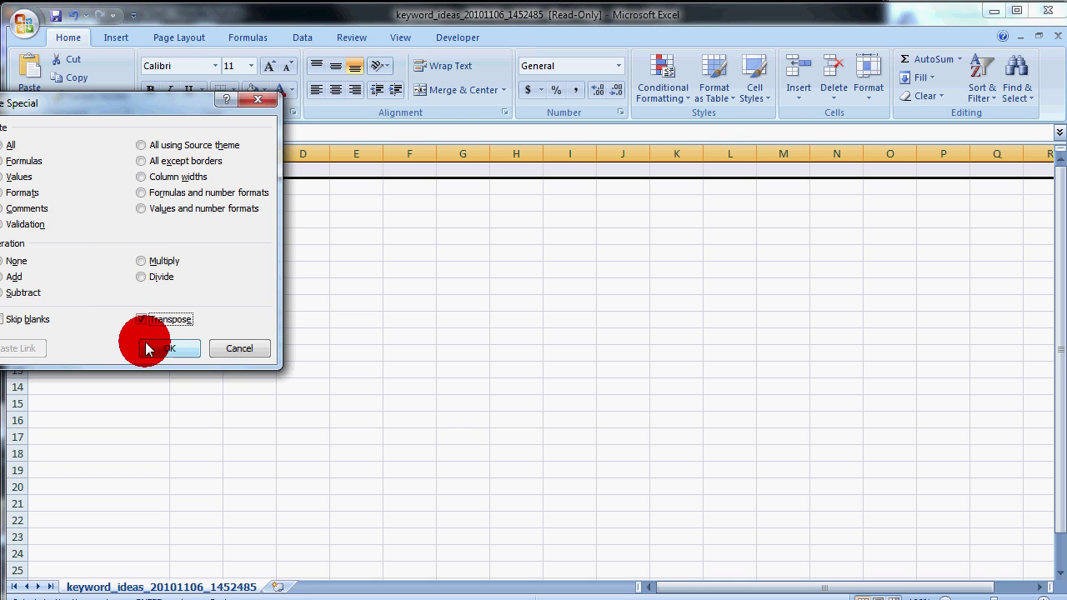
left_click(250, 271)
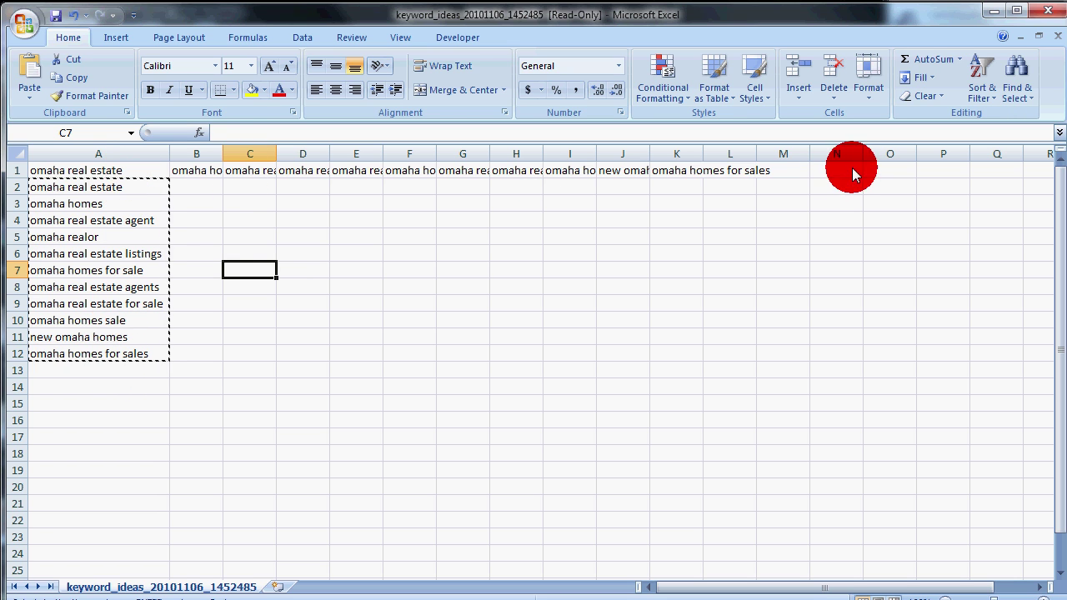
left_click_drag(155, 189, 161, 353)
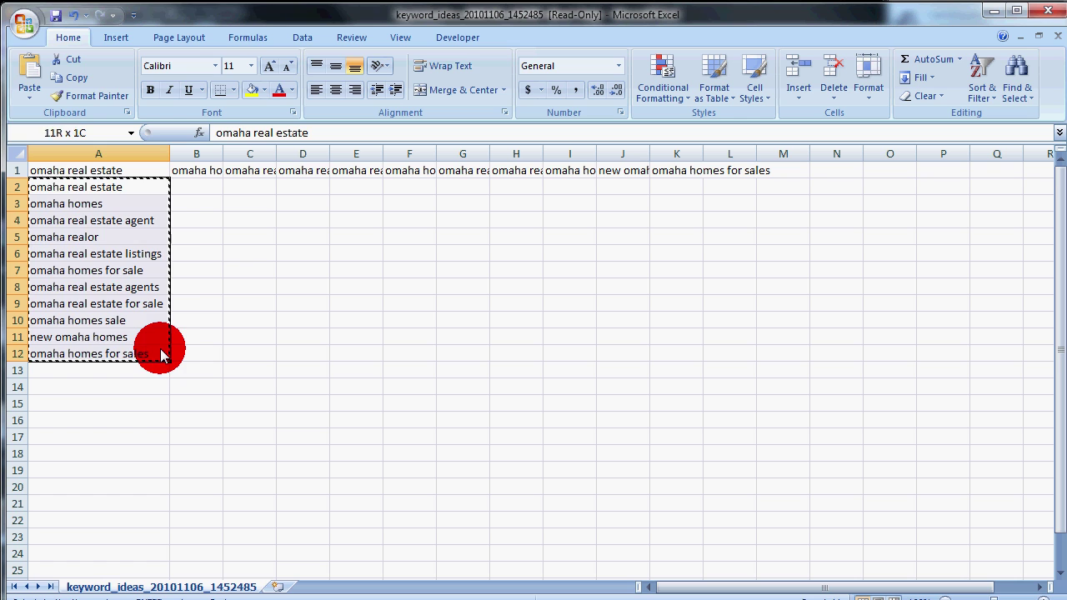
Clear the original keyword column and choose CSV (Comma delimited) as the save format.
key("Delete")
left_click(250, 304)
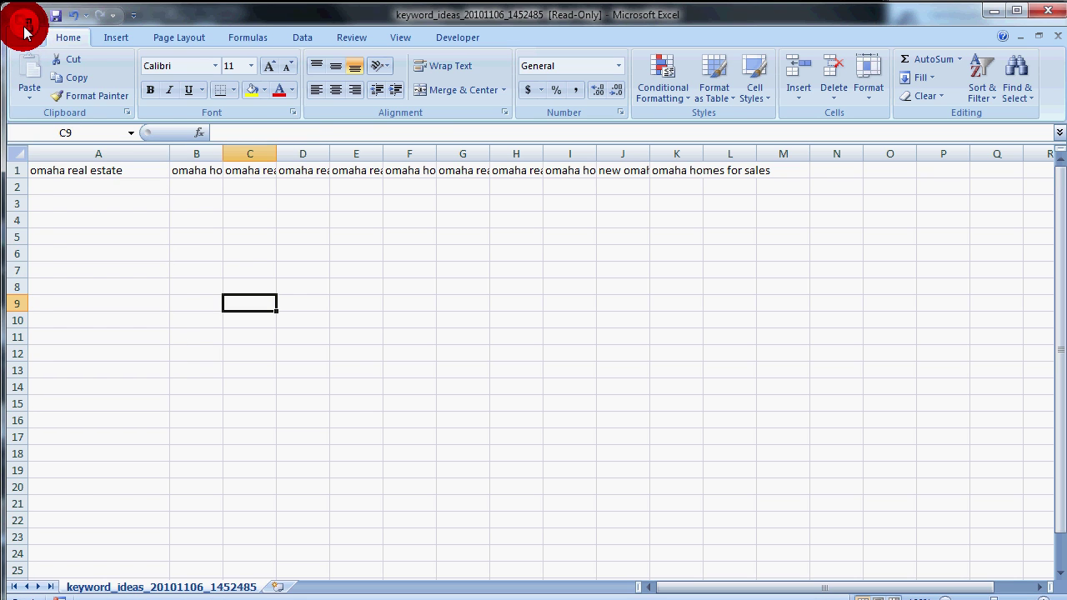
left_click(25, 32)
left_click(77, 150)
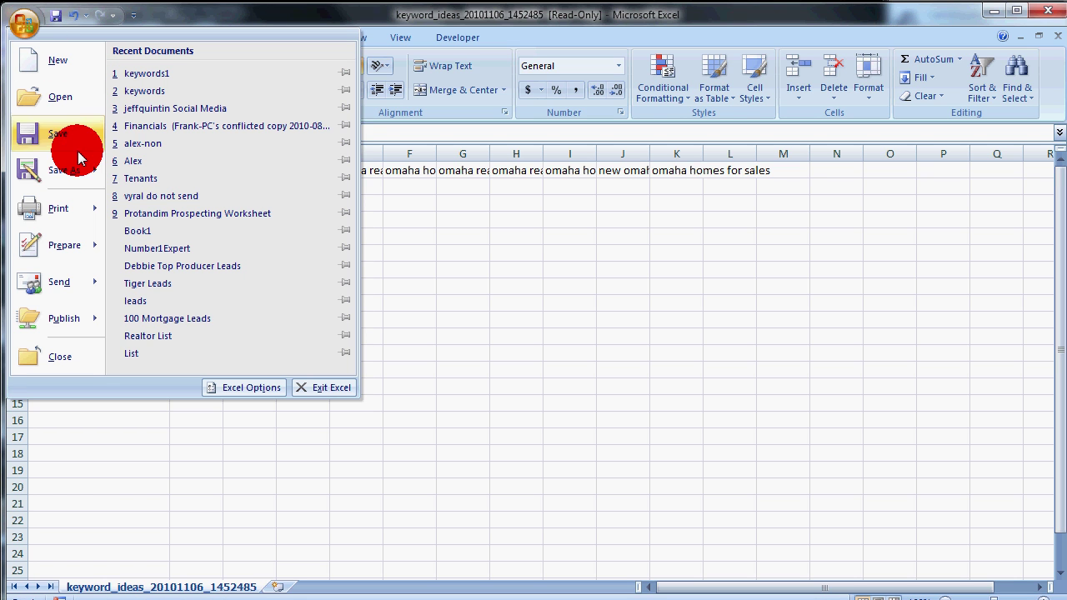
mouse_move(60, 170)
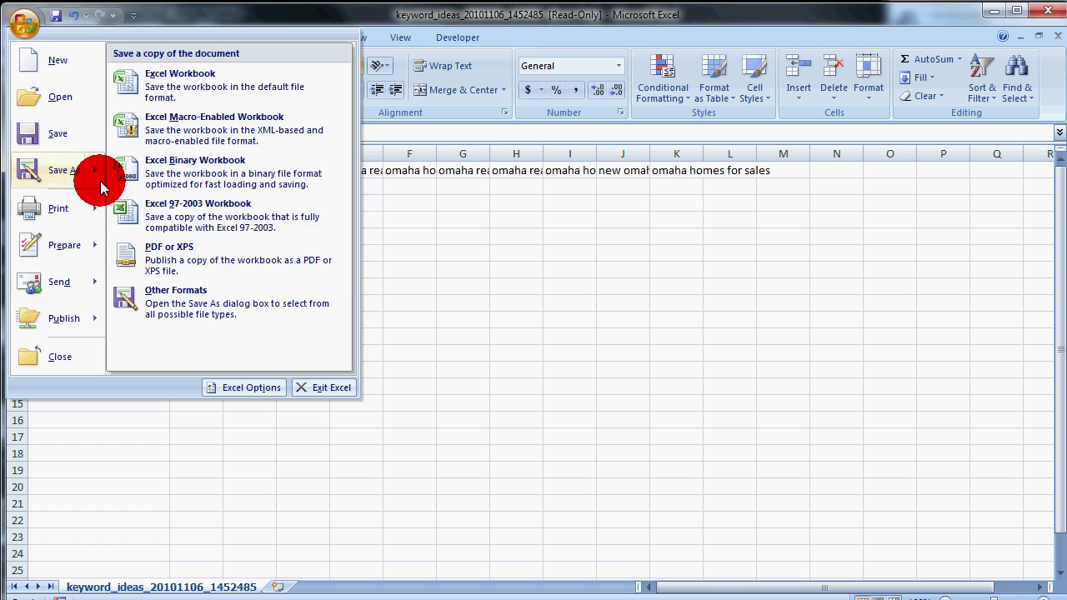
left_click(182, 290)
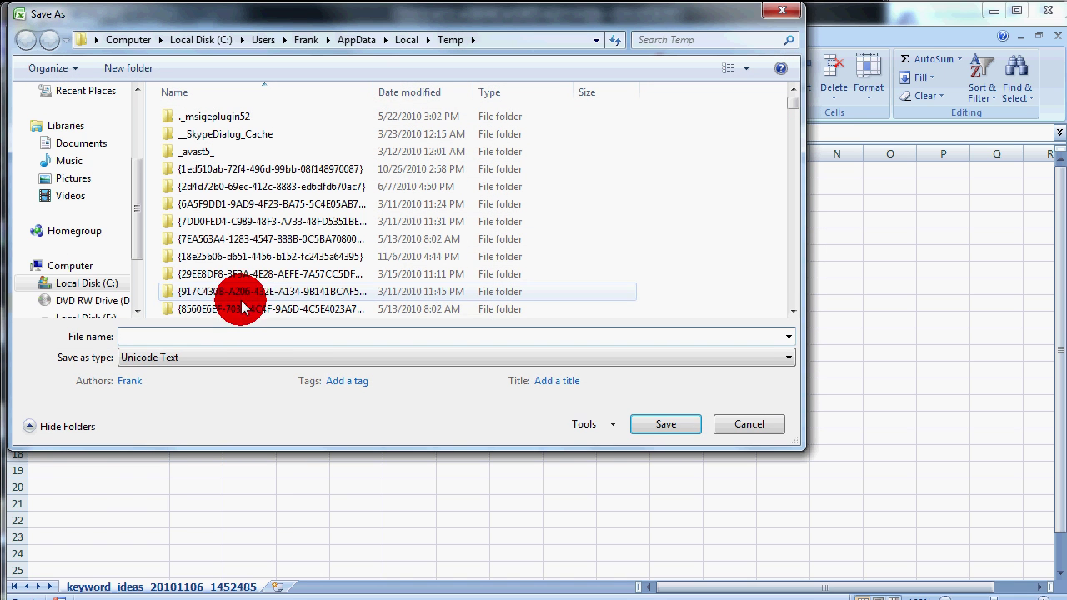
left_click(271, 357)
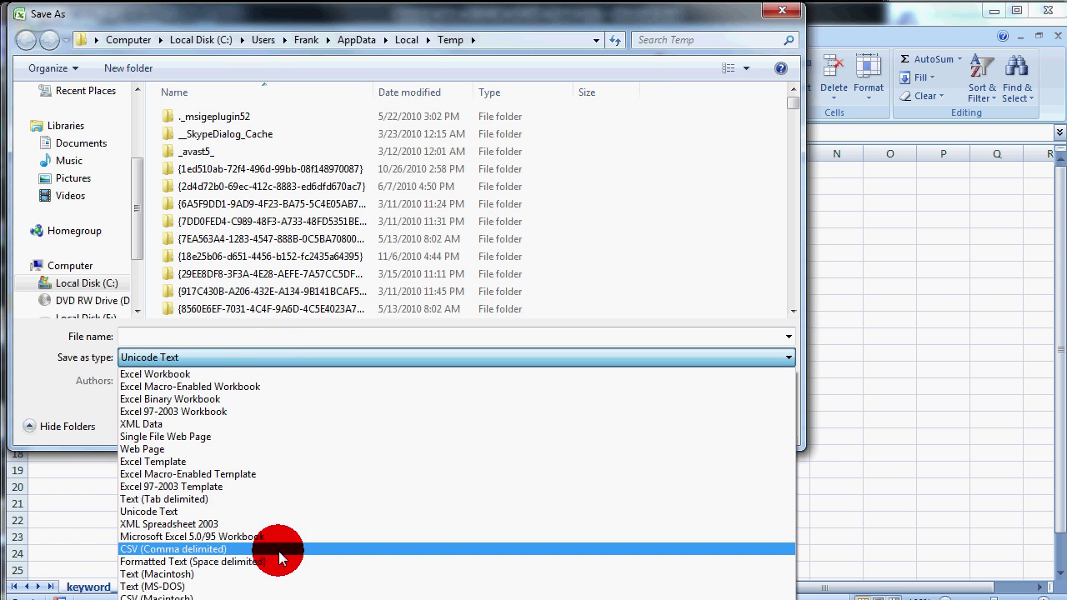
left_click(275, 540)
Save as keywords.csv on the Desktop, replacing the existing file and keeping CSV format.
left_click(156, 337)
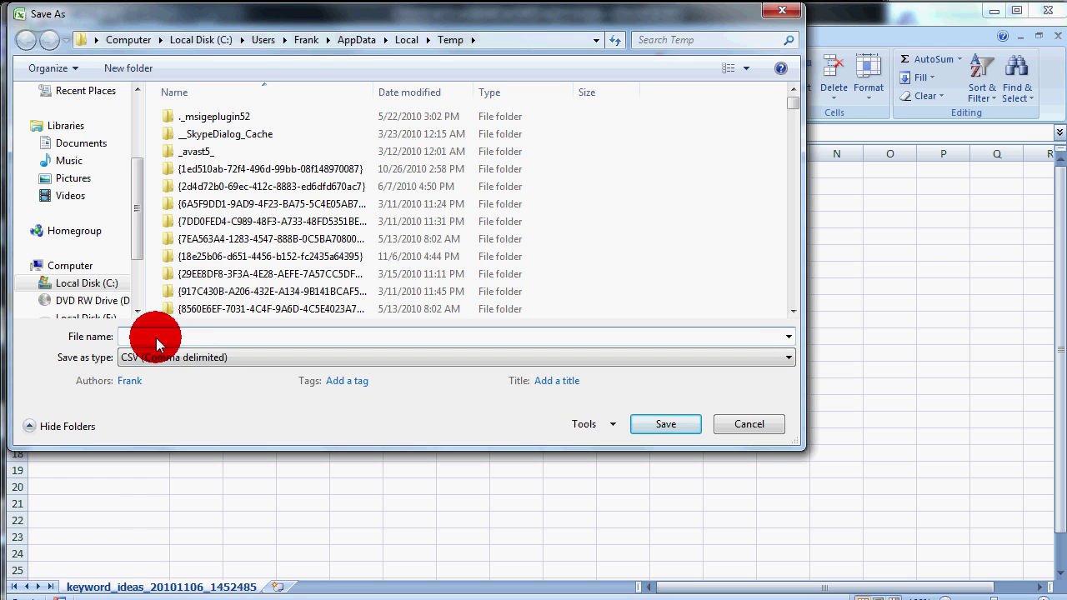
type("keyword")
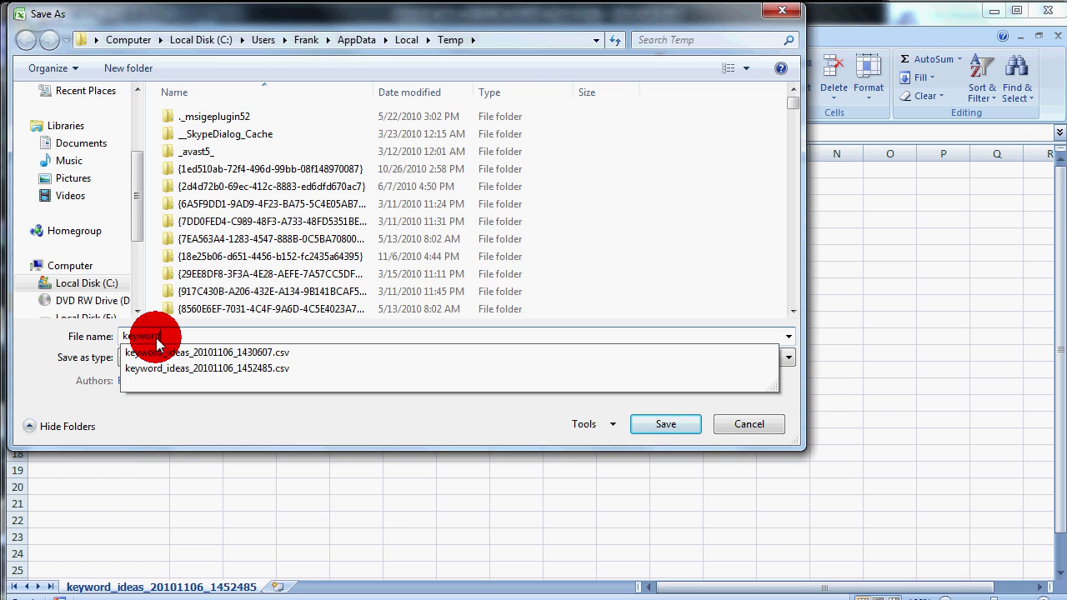
type("s")
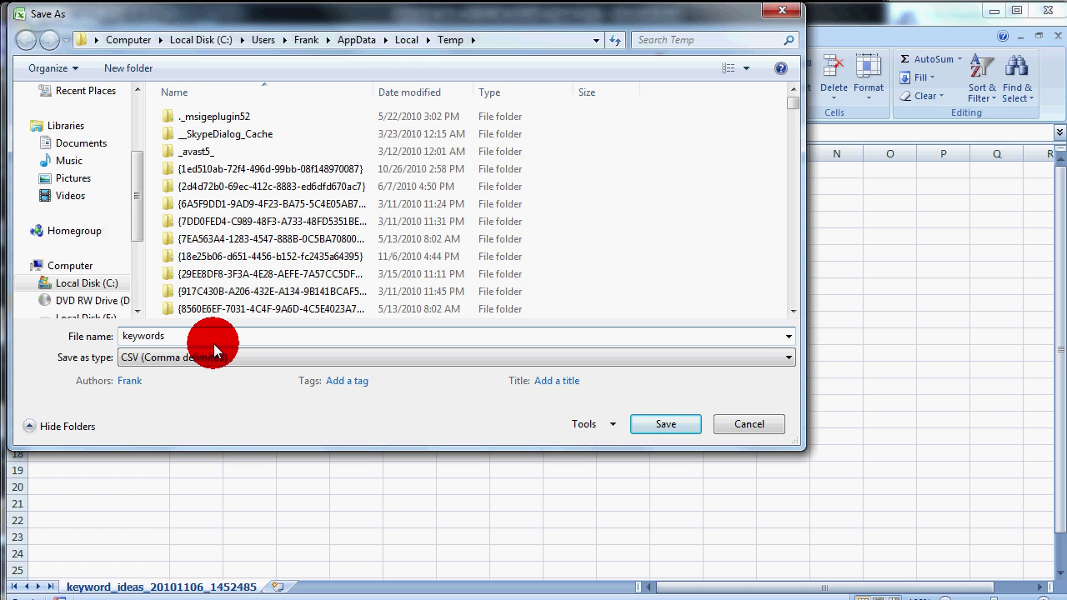
left_click_drag(135, 209, 90, 154)
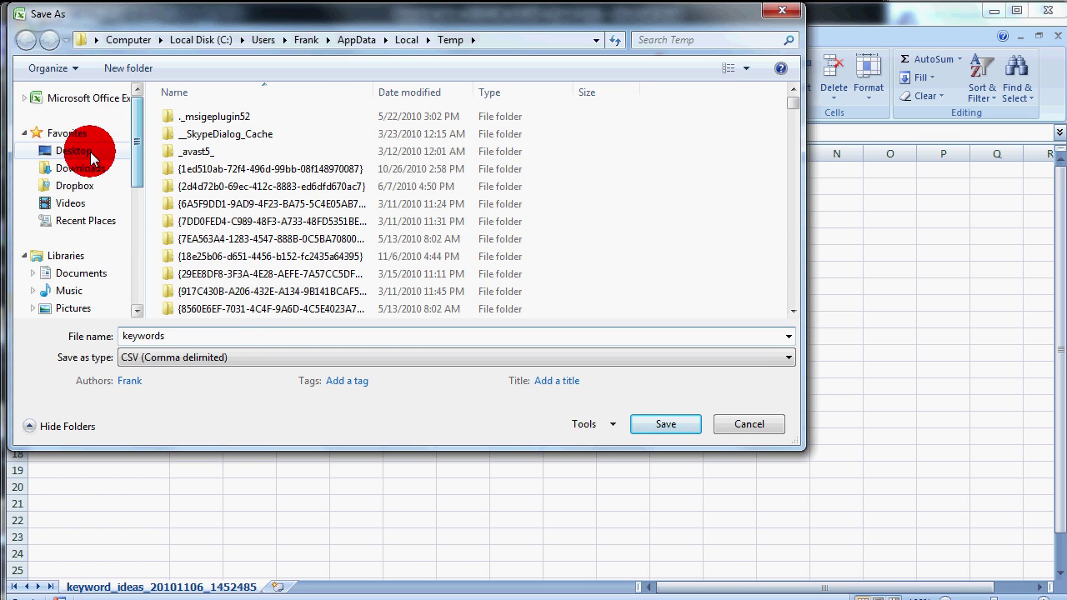
left_click(90, 153)
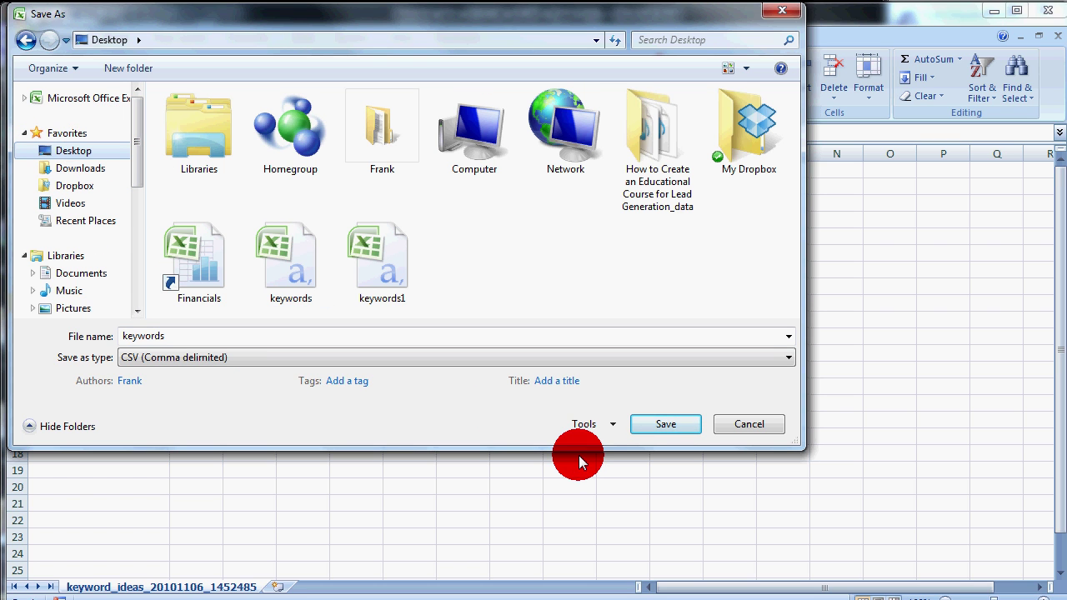
left_click(669, 427)
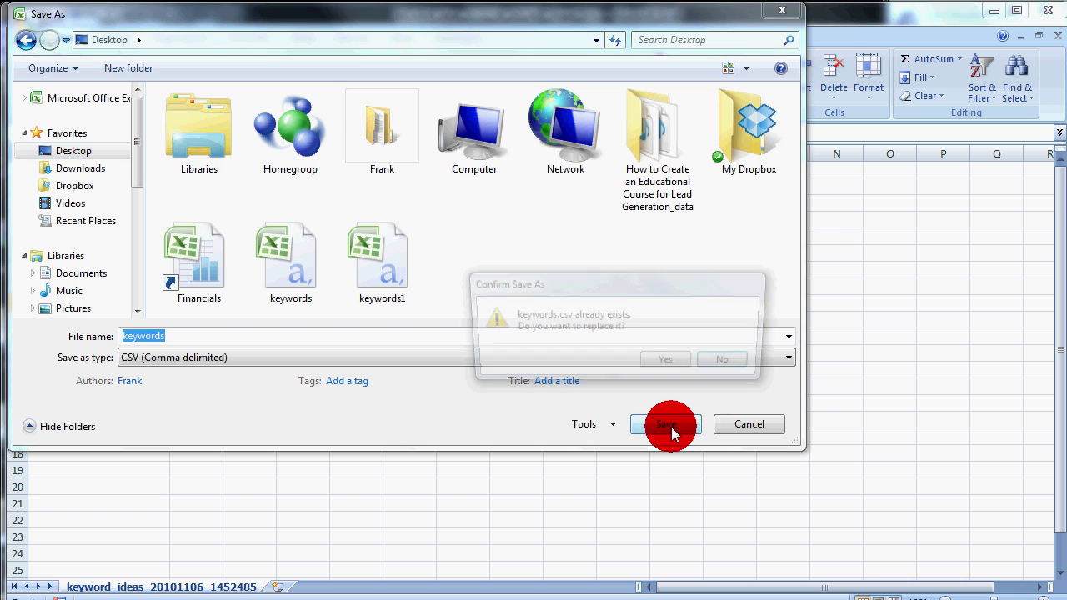
left_click(688, 365)
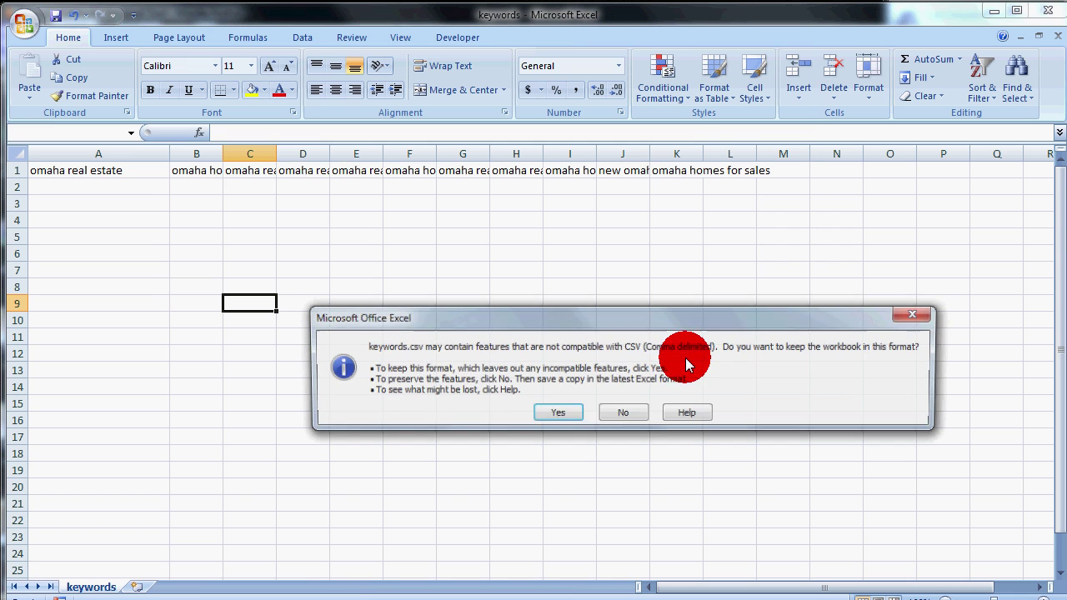
left_click(575, 407)
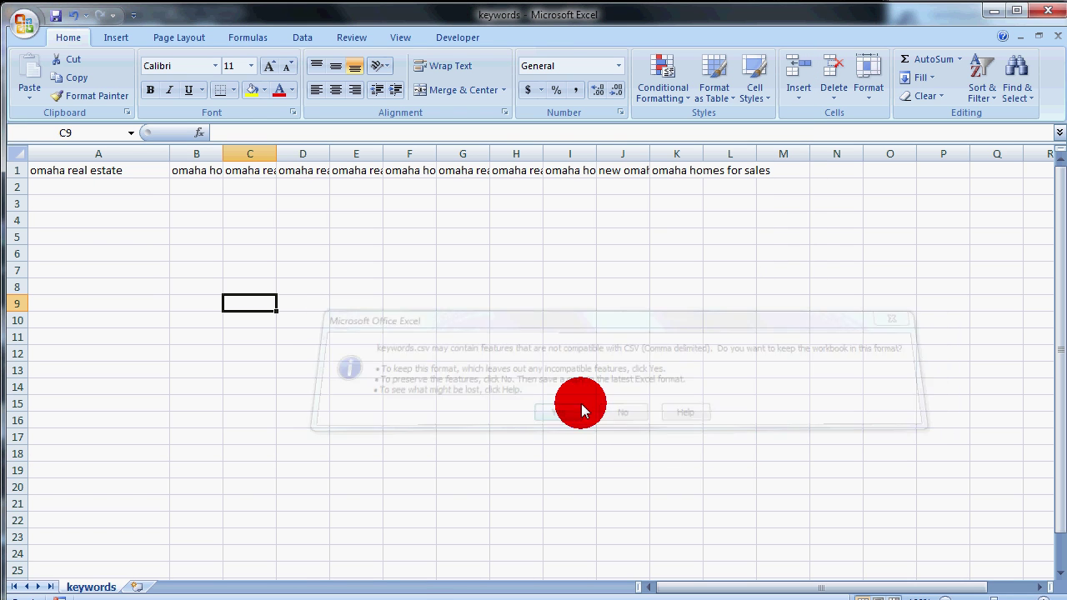
left_click(994, 10)
Open keywords.csv in Notepad, select all its comma-separated keywords, and return to Firefox.
left_click(988, 10)
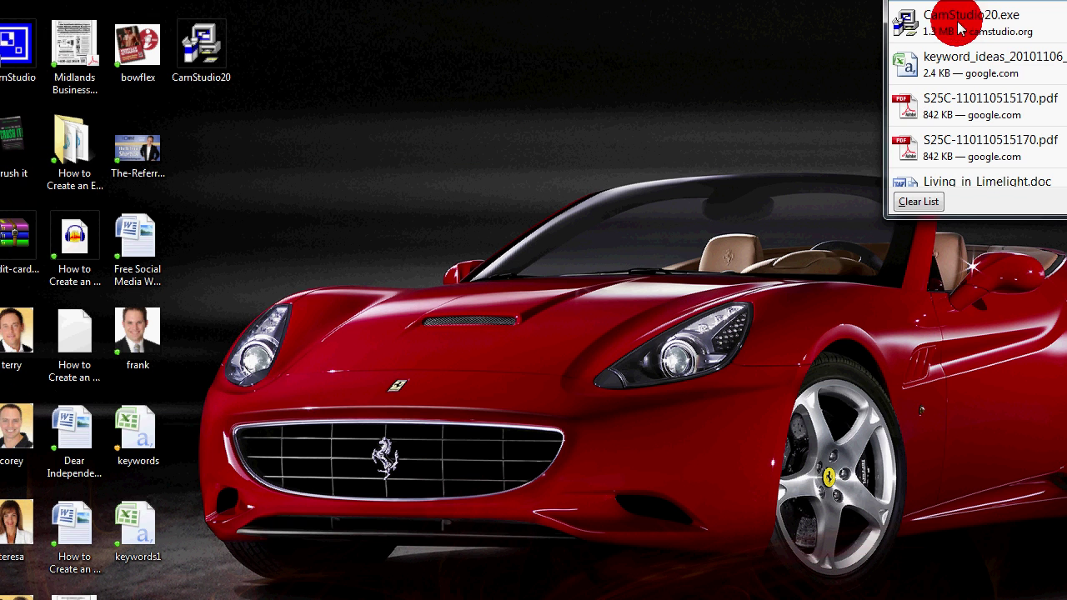
double_click(154, 459)
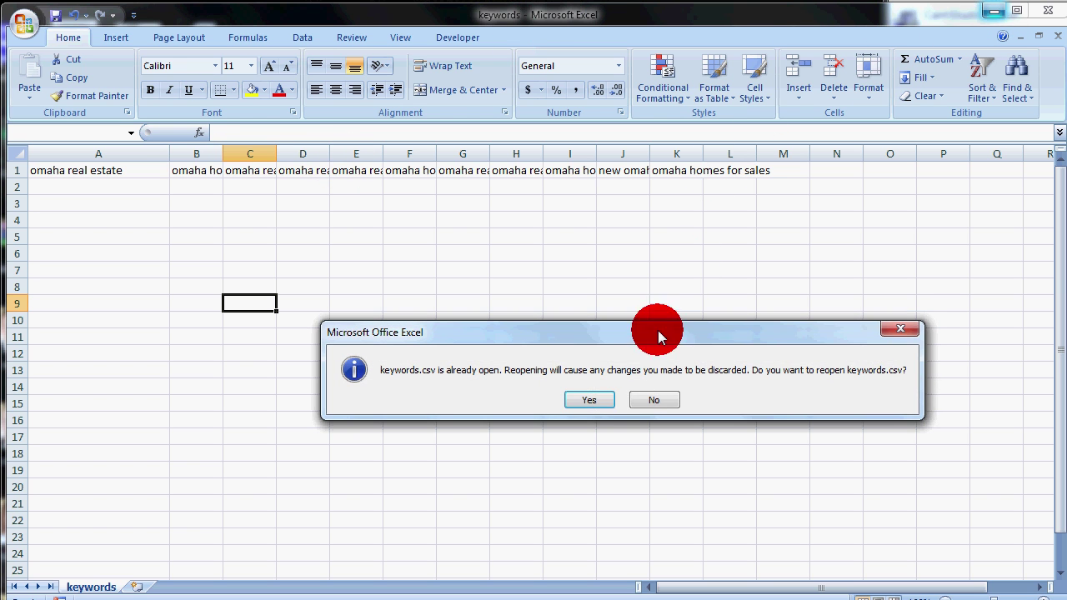
left_click(639, 400)
left_click(994, 11)
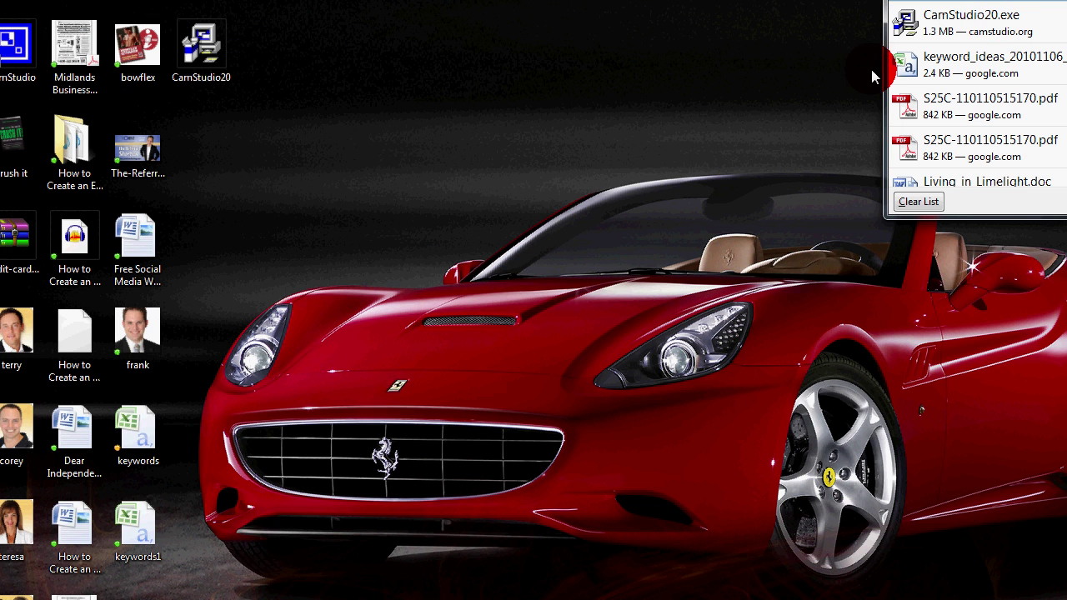
right_click(146, 435)
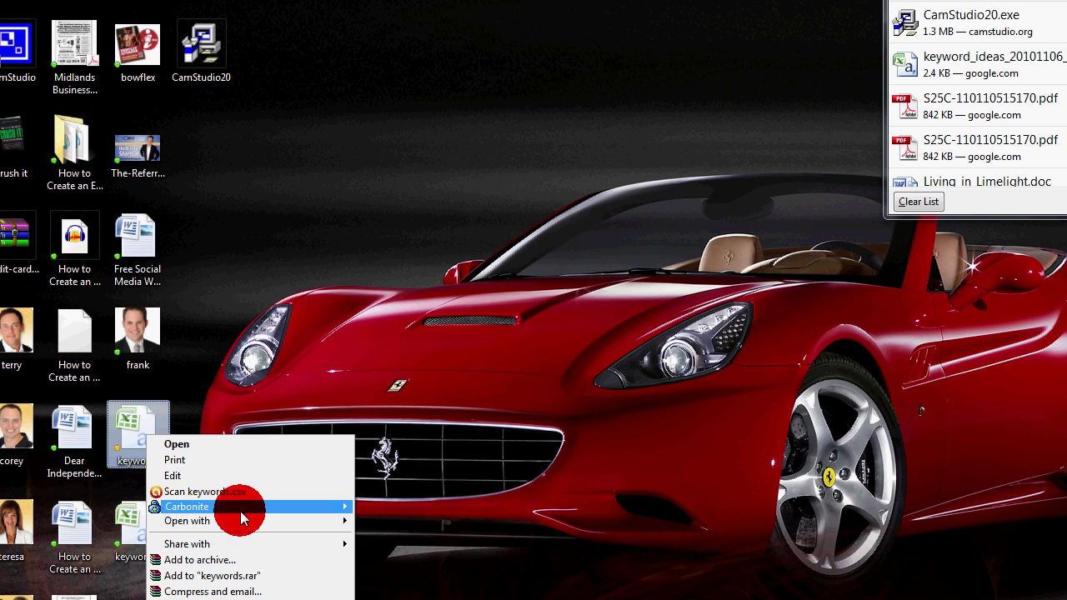
mouse_move(187, 521)
left_click(388, 560)
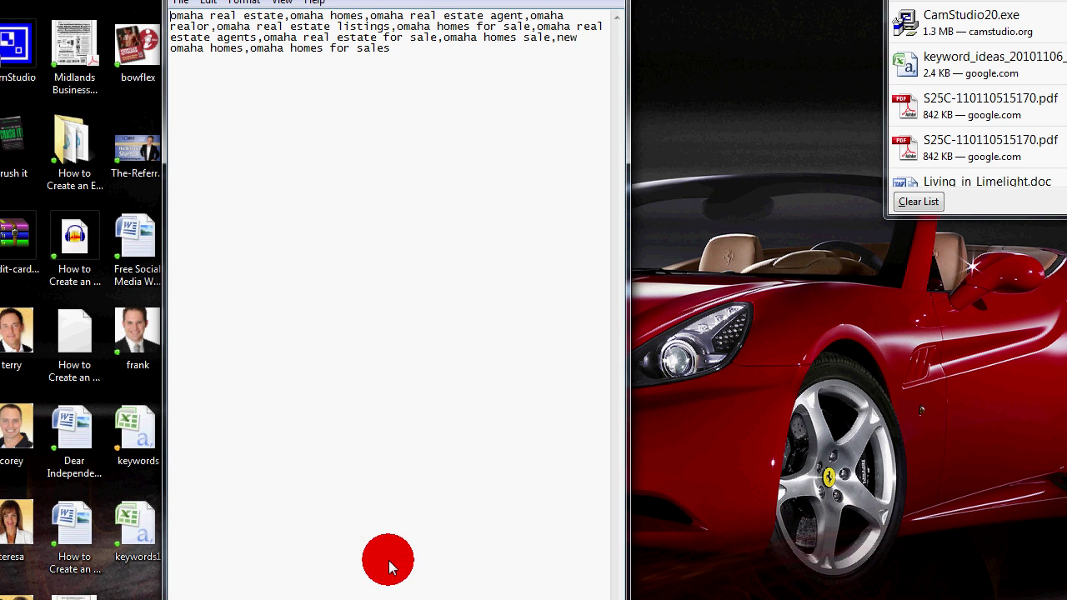
key("ctrl+a")
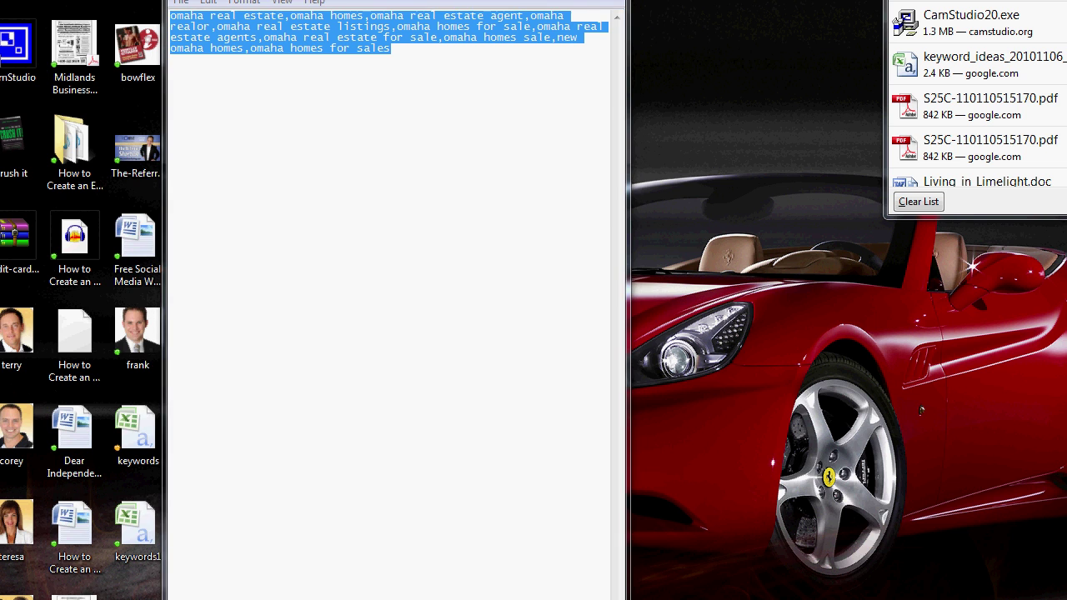
key("alt+Tab")
left_click(365, 58)
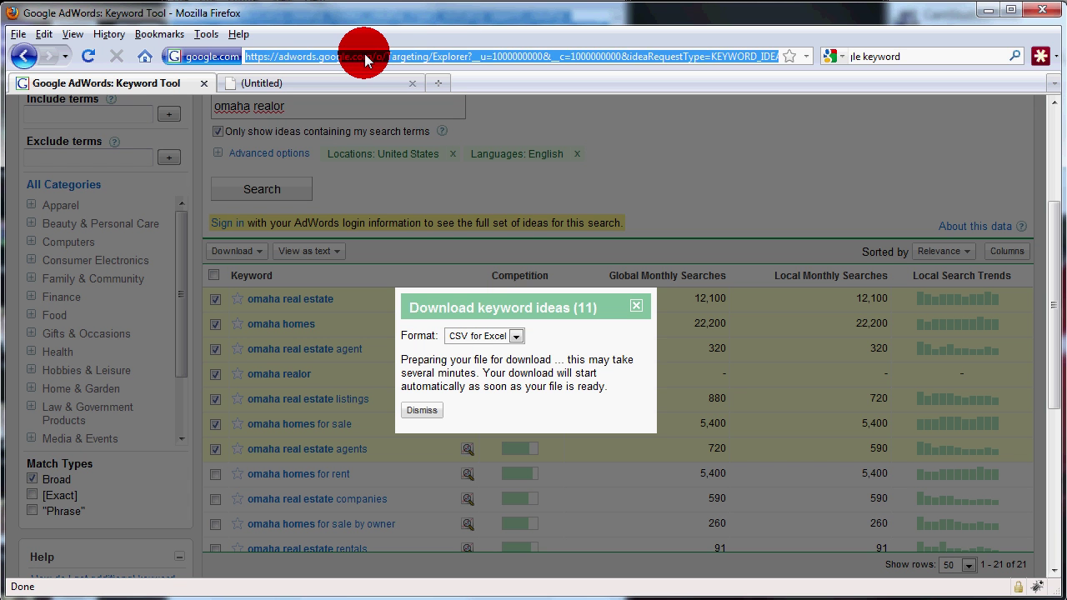
type("www.youtube.com")
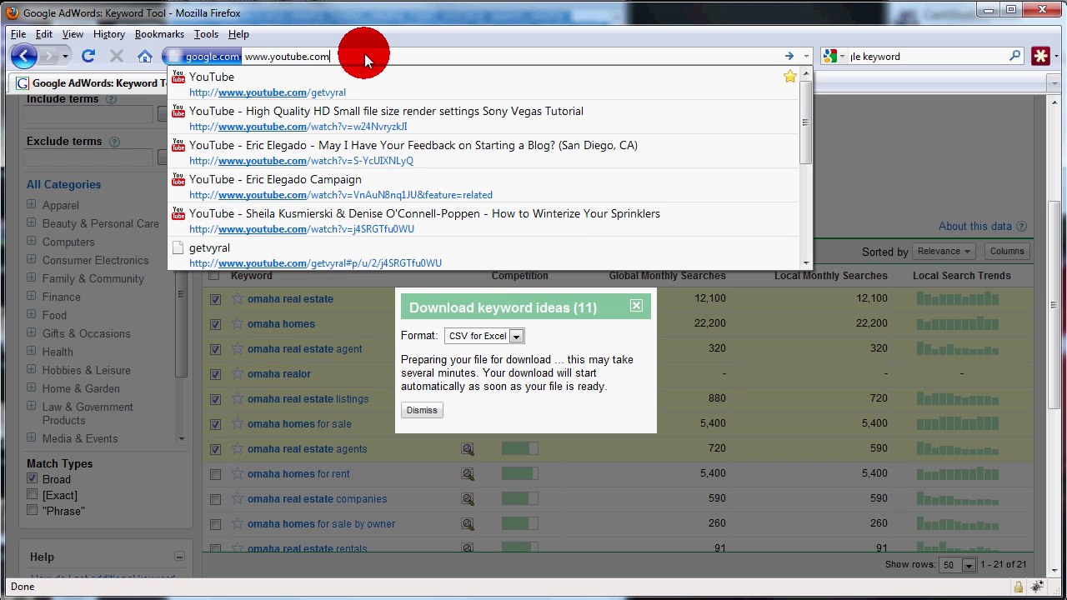
key("Return")
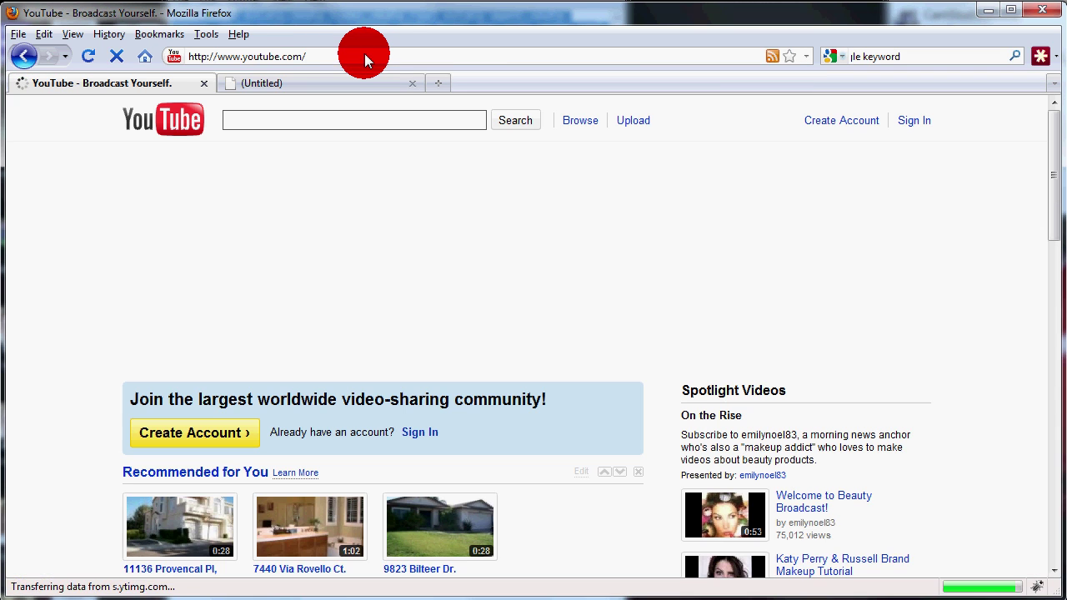
Sign in with the account e-mail and password, then open My Videos & Playlists.
left_click(914, 120)
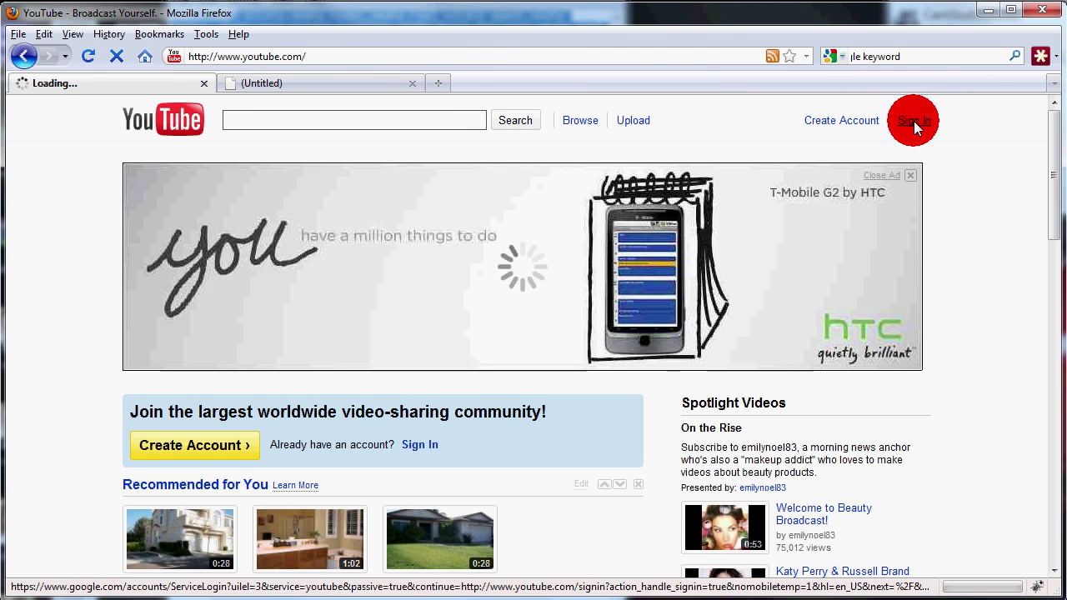
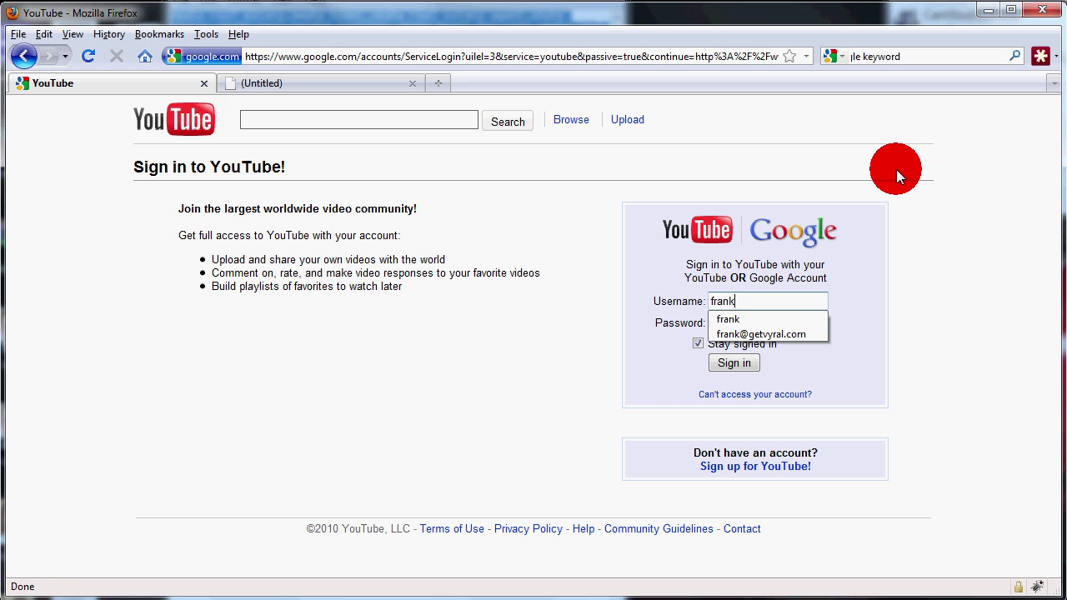
key("Tab")
type("p")
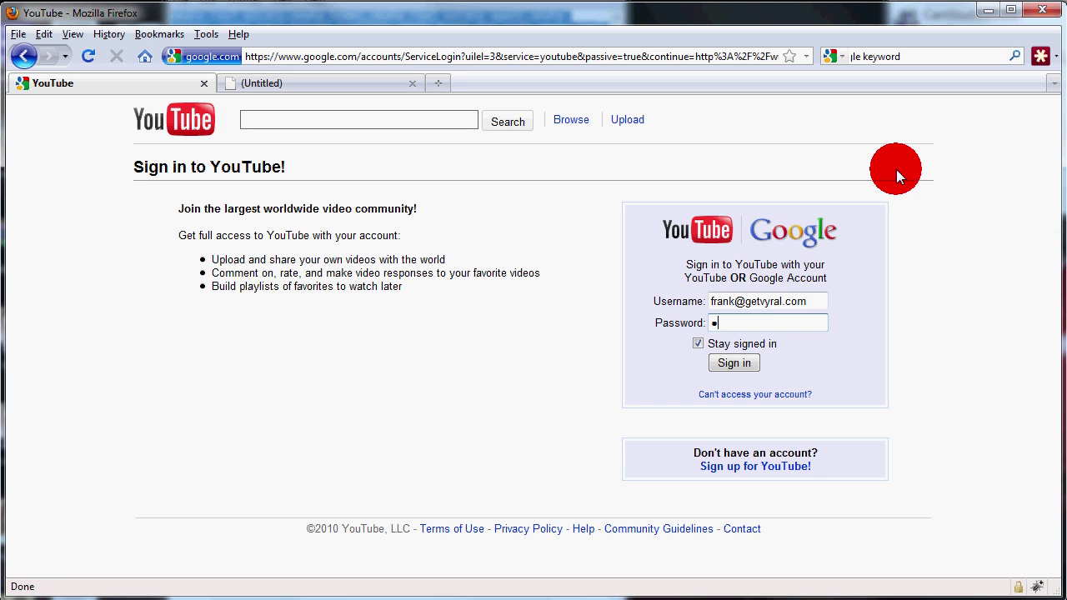
type("*****")
key("Return")
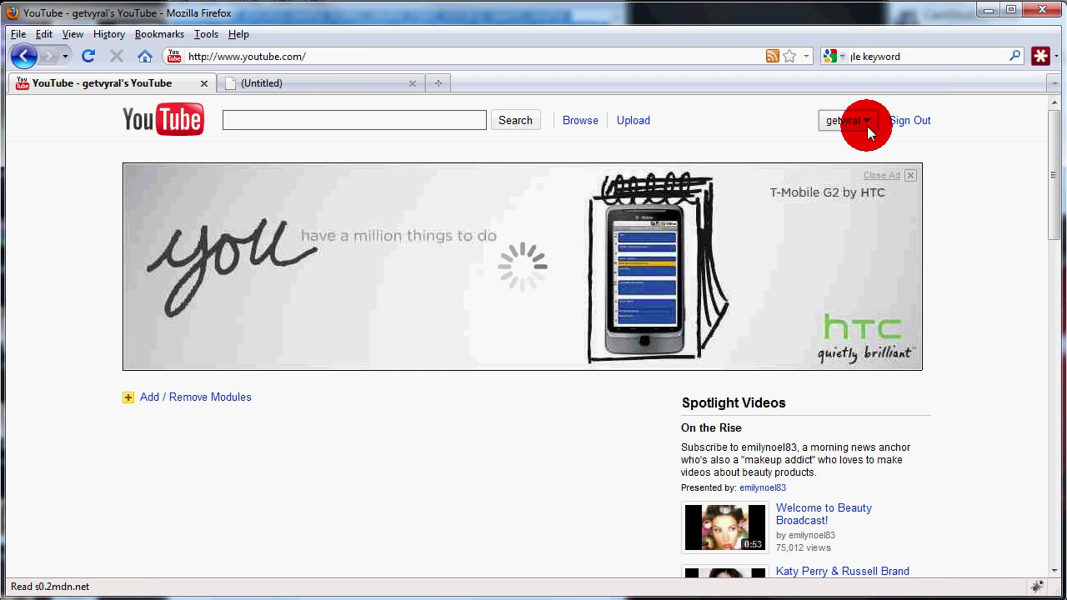
left_click(865, 125)
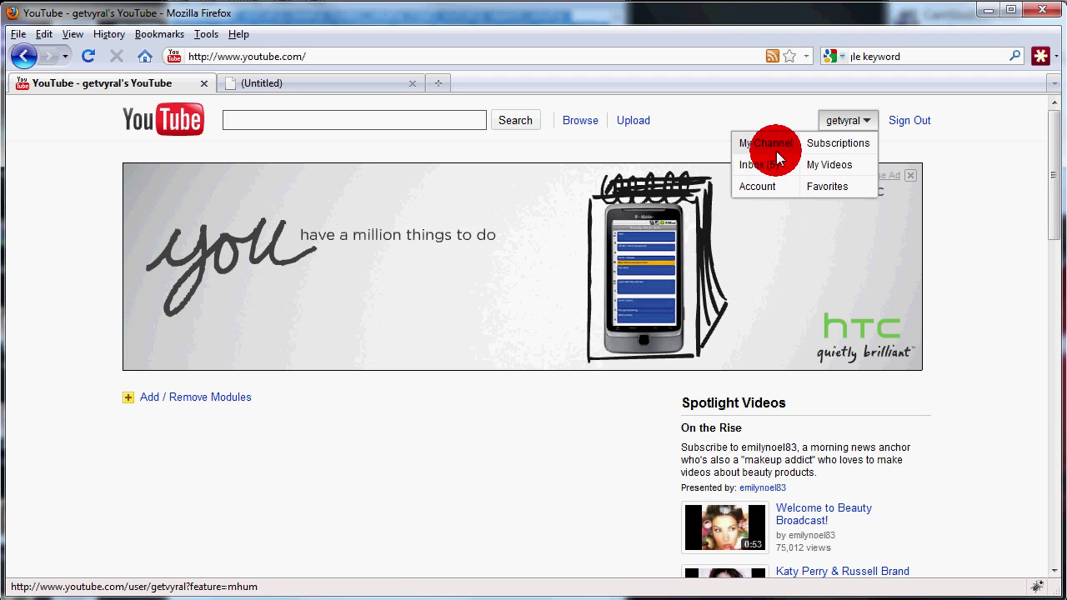
left_click(816, 165)
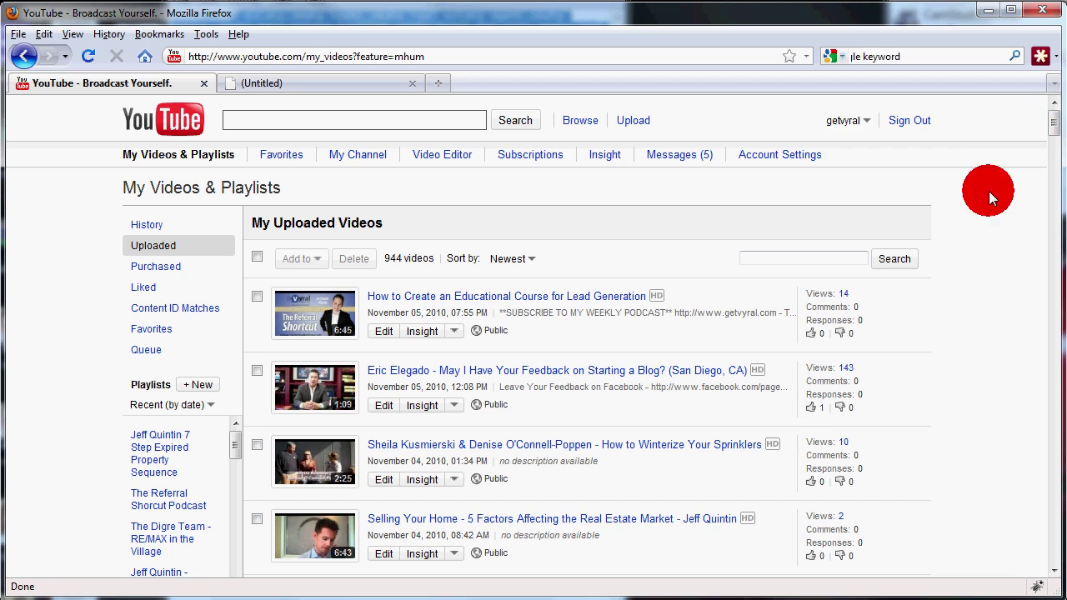
left_click_drag(1050, 125, 1052, 205)
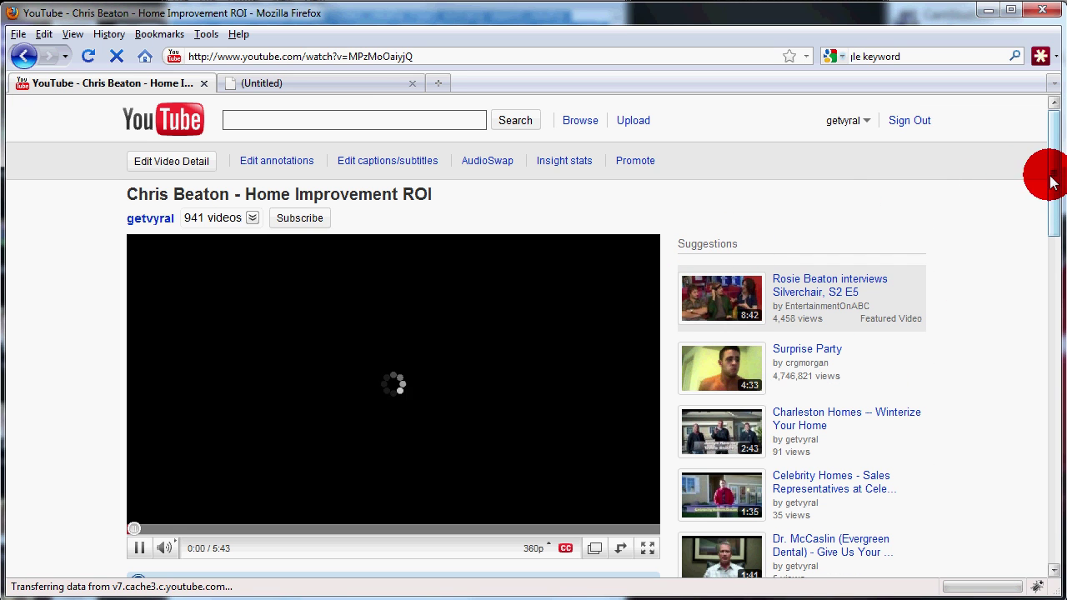
left_click_drag(1052, 174, 1052, 241)
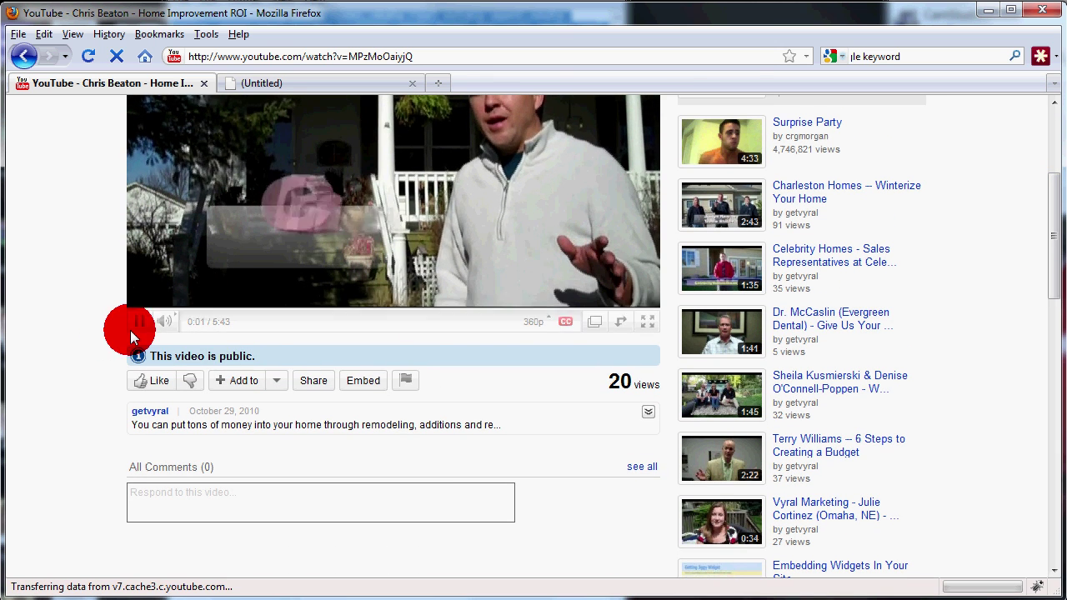
left_click(139, 320)
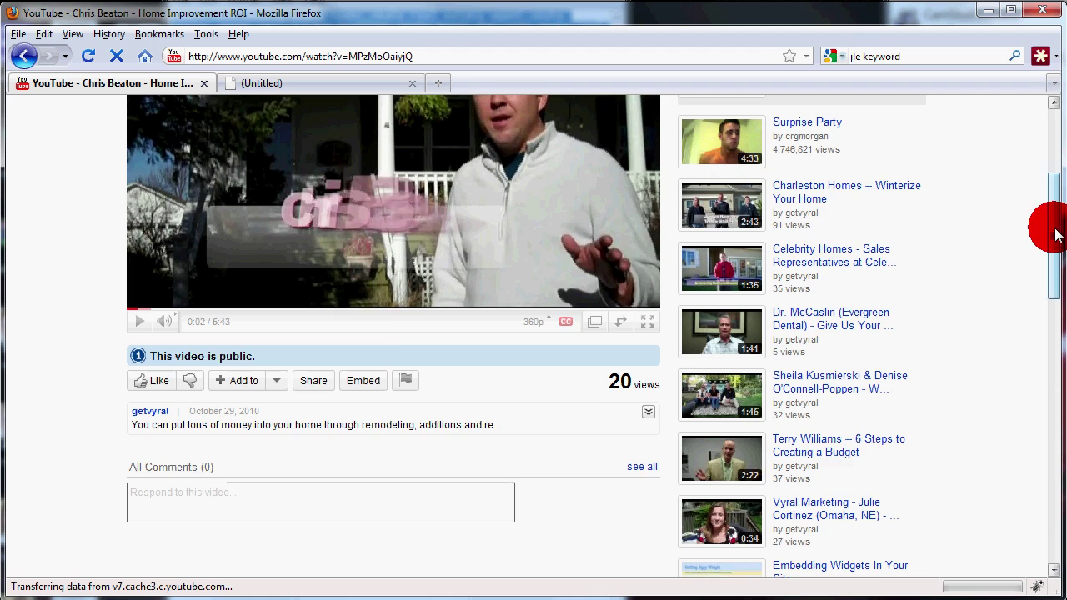
left_click_drag(1051, 226, 1050, 175)
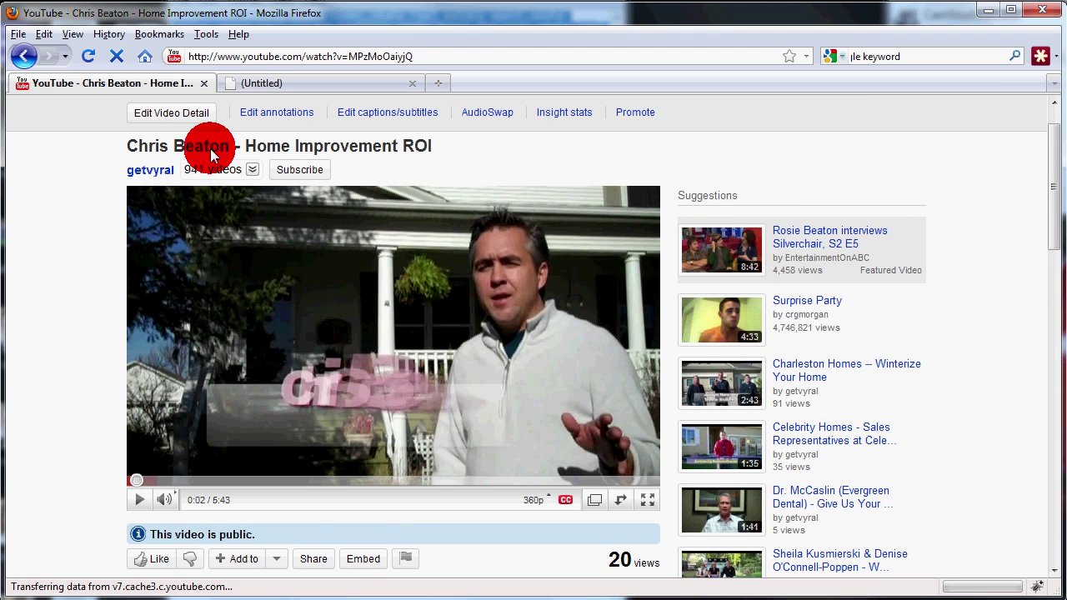
Replace the video's old tags with the pasted comma-separated Omaha real estate keywords and save.
left_click(168, 113)
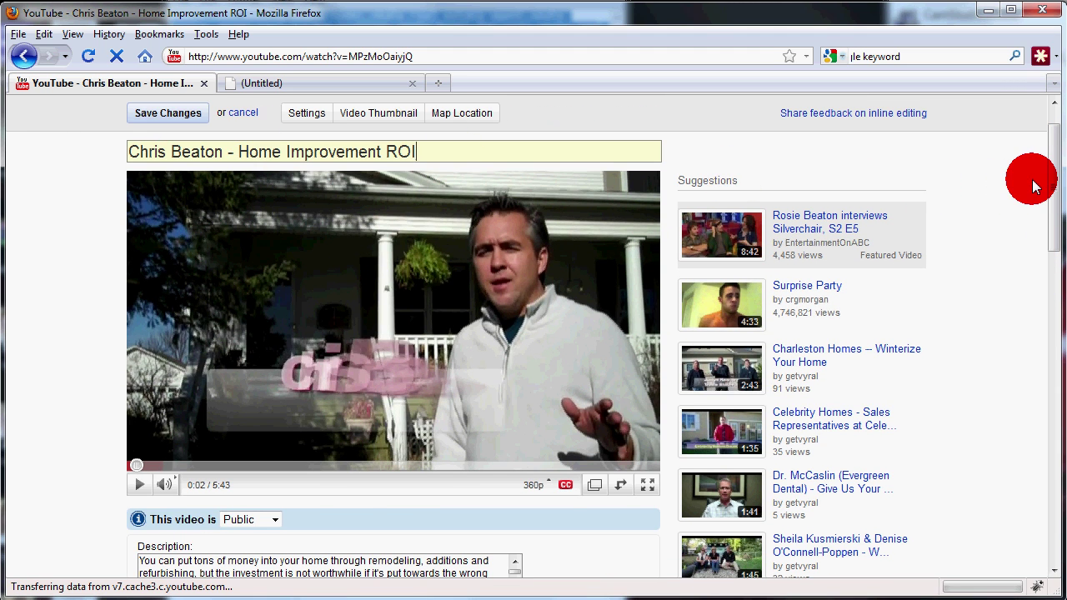
left_click_drag(1033, 187, 1042, 250)
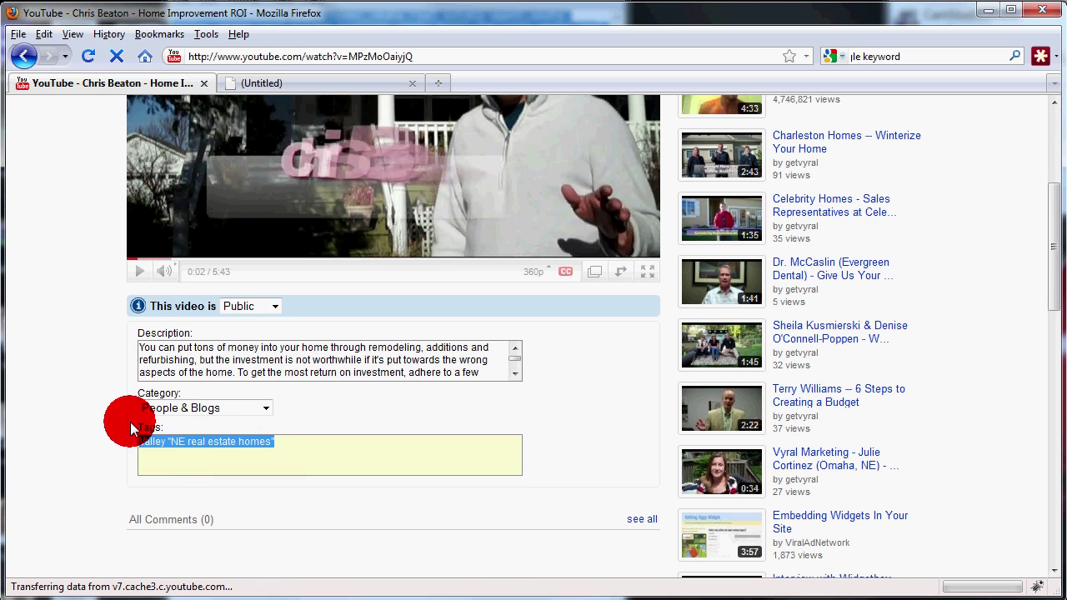
key("ctrl+v")
key("BackSpace")
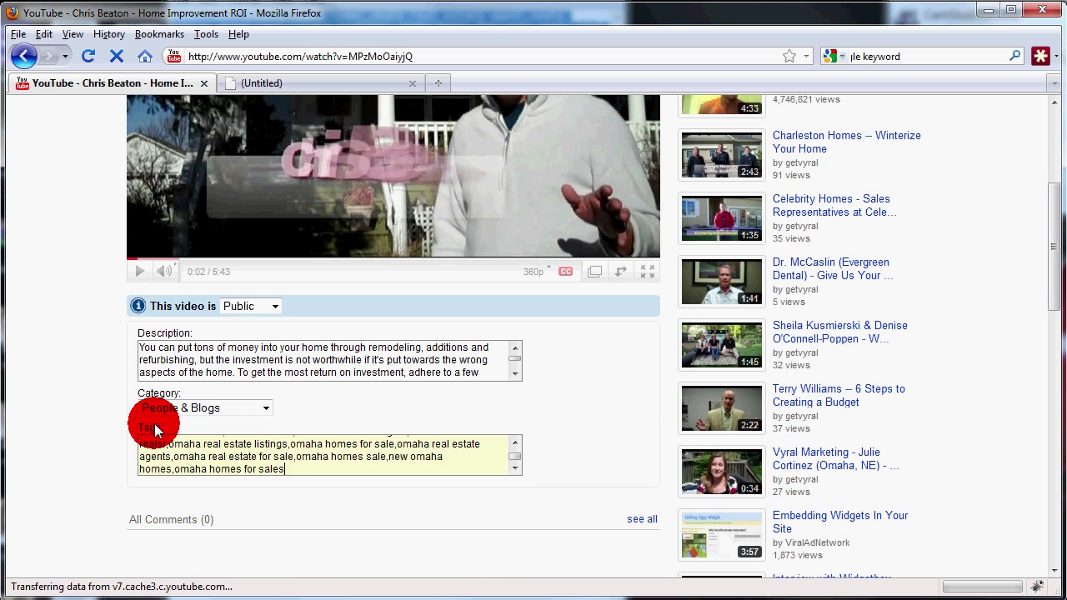
scroll(867, 334, "up", 4)
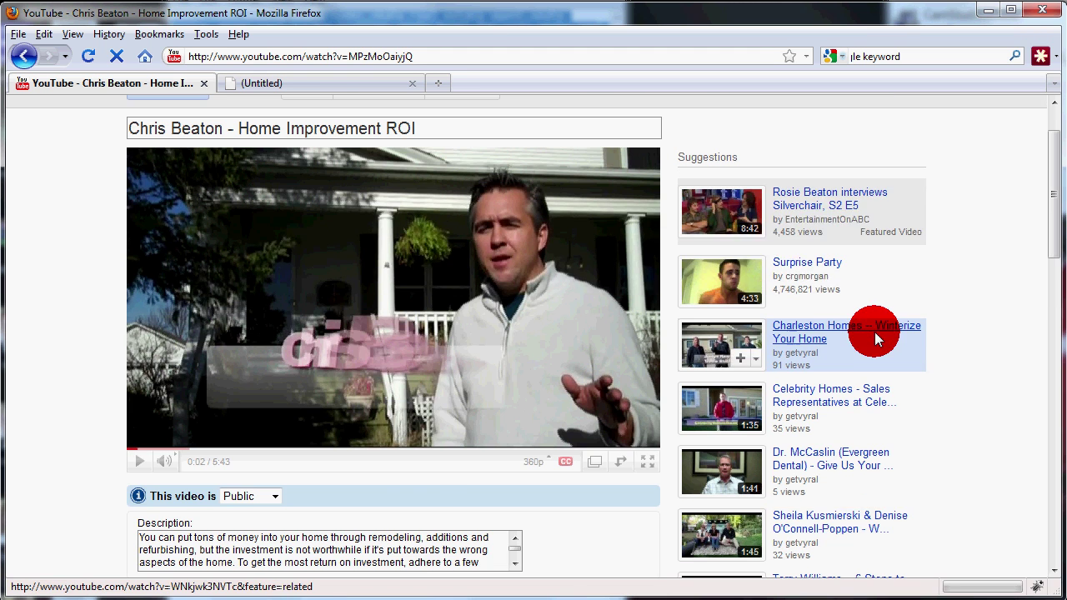
scroll(296, 251, "up", 2)
left_click(150, 165)
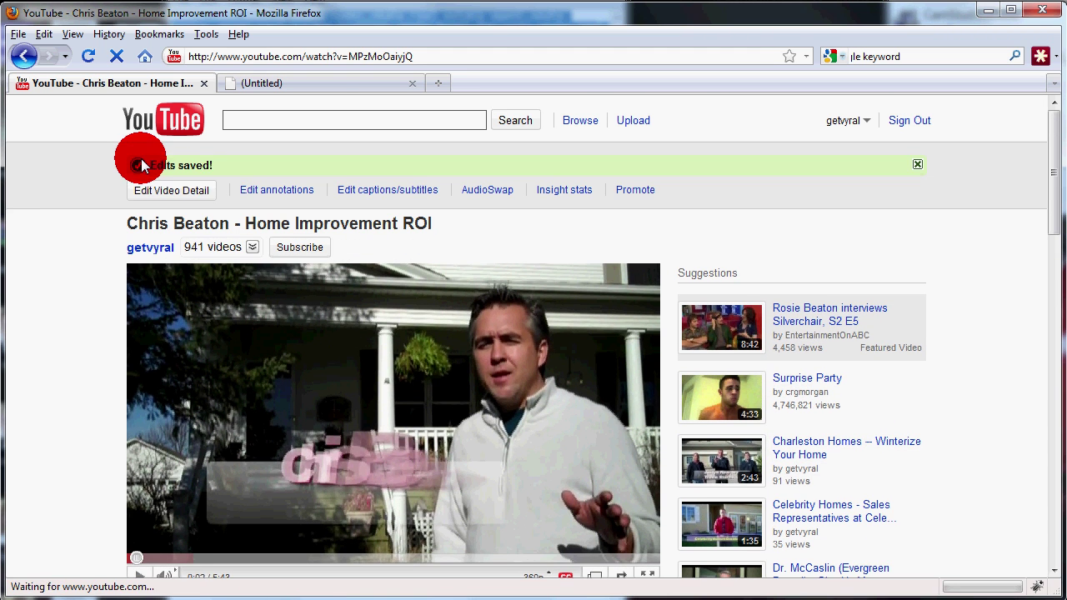
left_click_drag(1054, 167, 1057, 300)
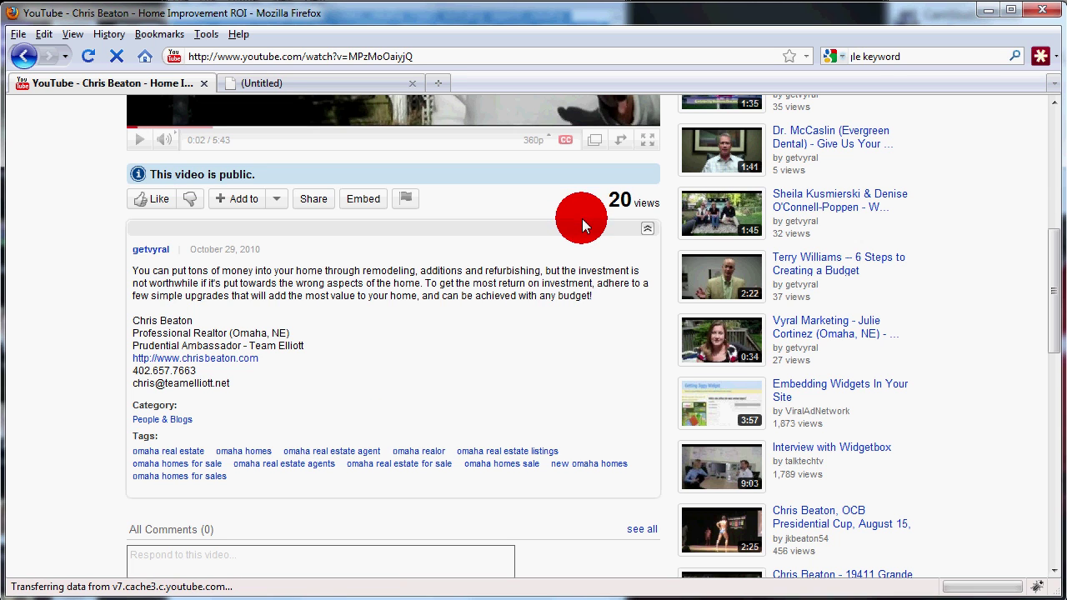
left_click_drag(596, 297, 366, 300)
left_click(148, 304)
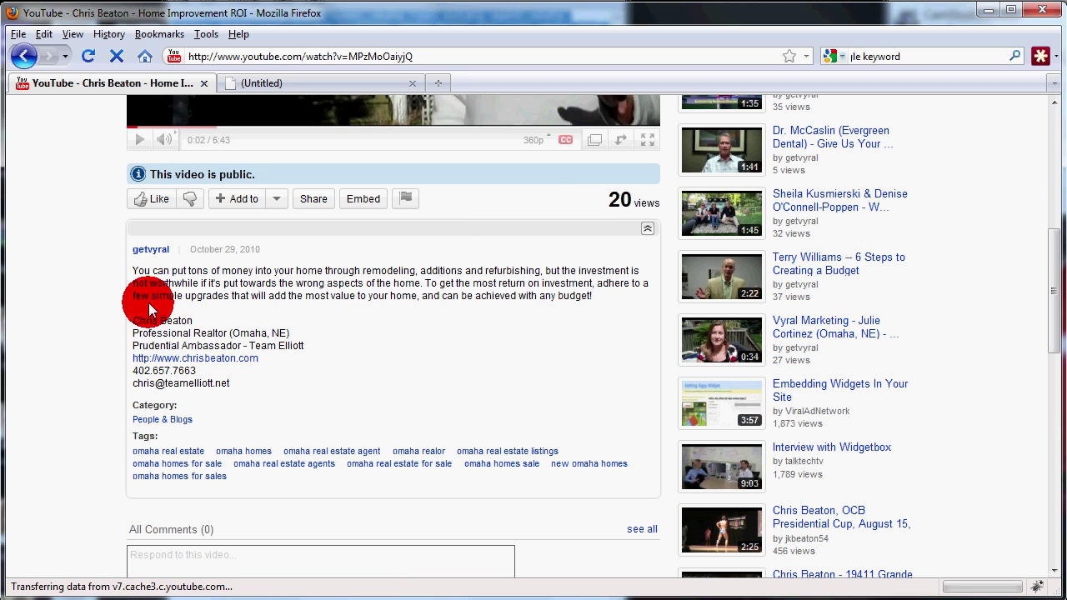
left_click_drag(133, 275, 223, 284)
left_click(225, 286)
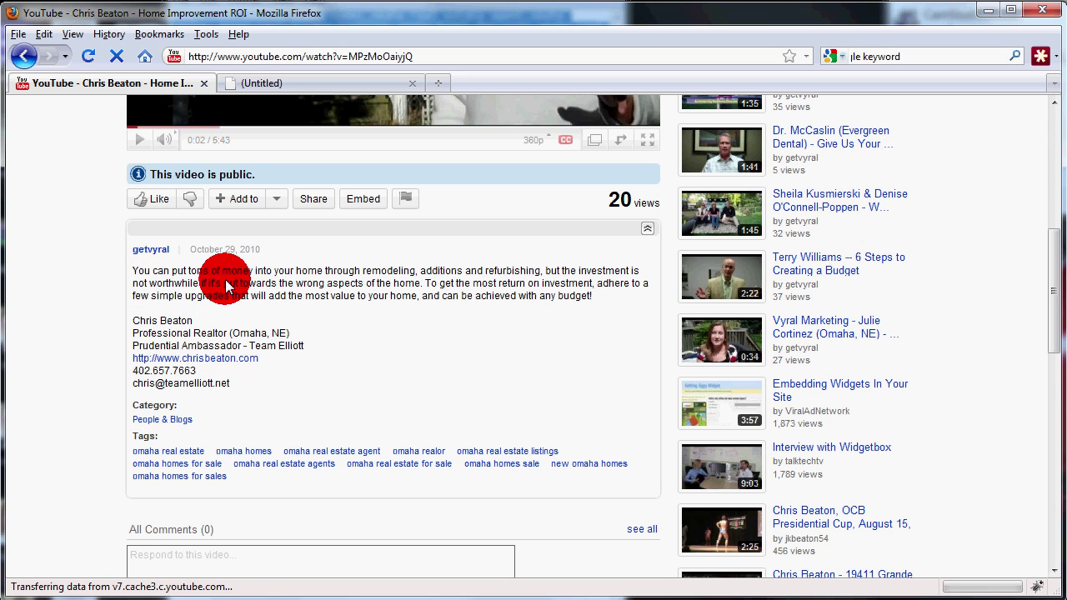
left_click_drag(255, 385, 106, 315)
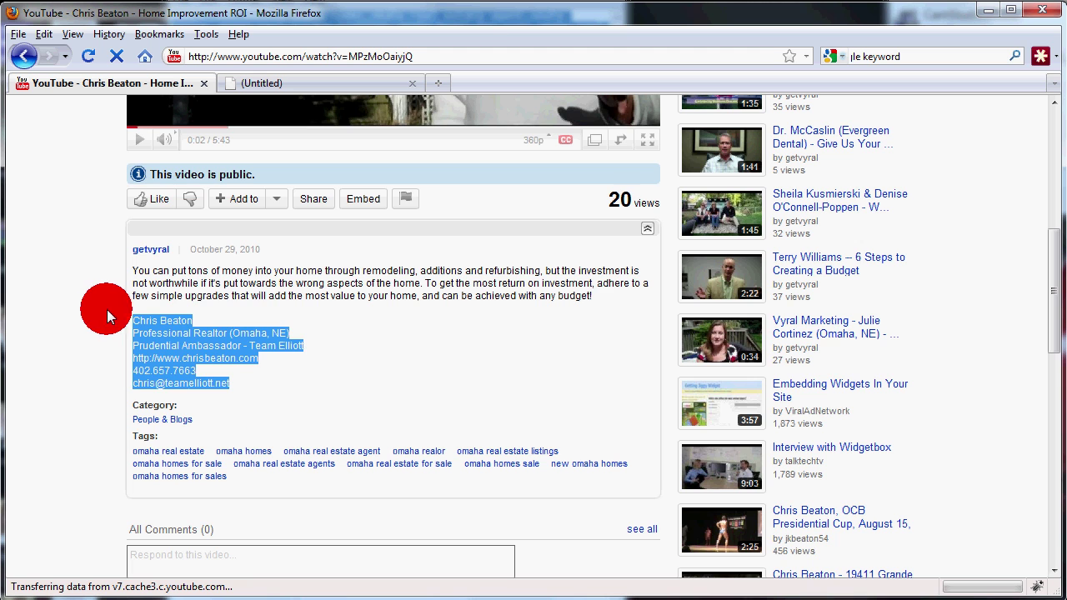
left_click(248, 328)
scroll(248, 324, "up", 5)
scroll(255, 315, "up", 5)
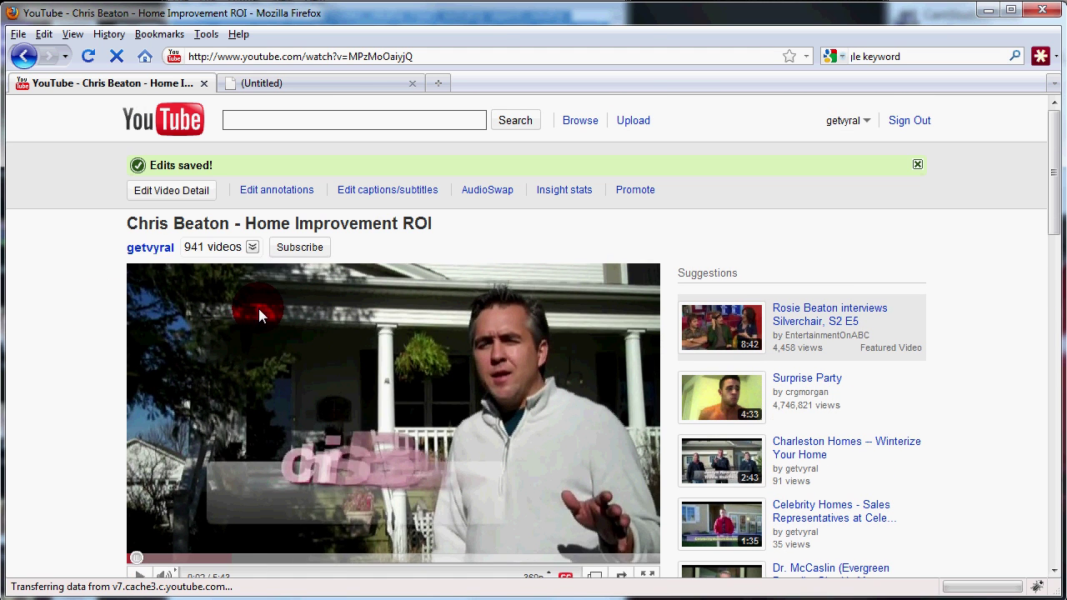
left_click(165, 233)
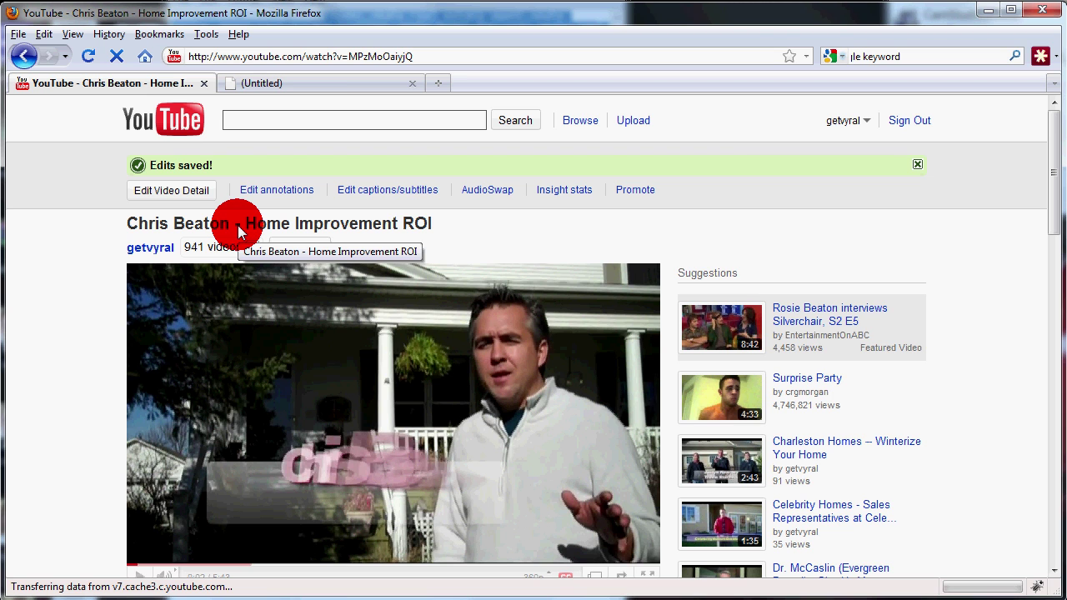
scroll(746, 222, "down", 2)
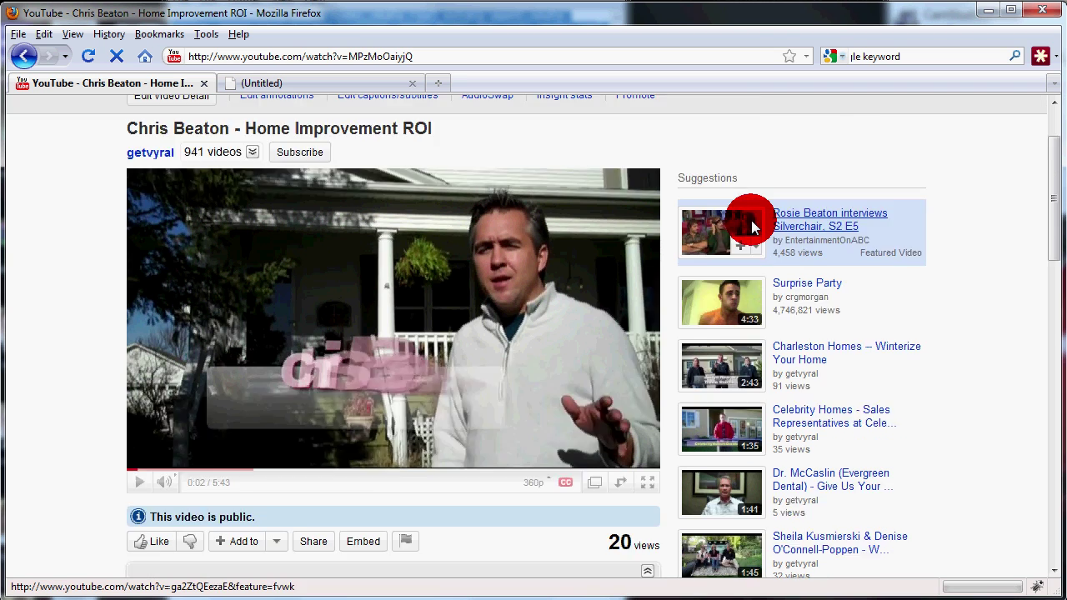
scroll(751, 227, "down", 2)
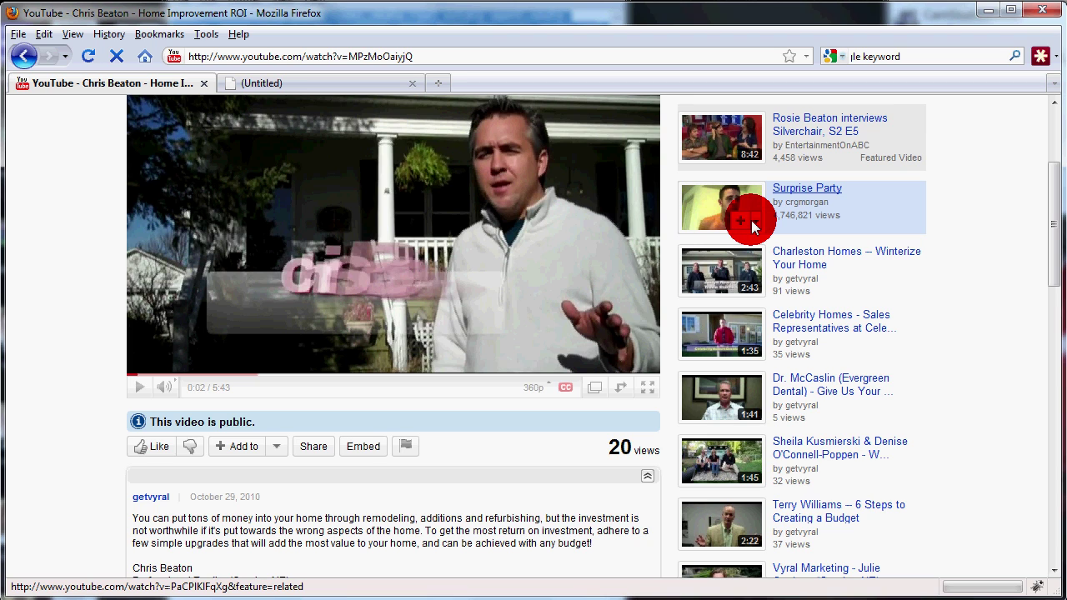